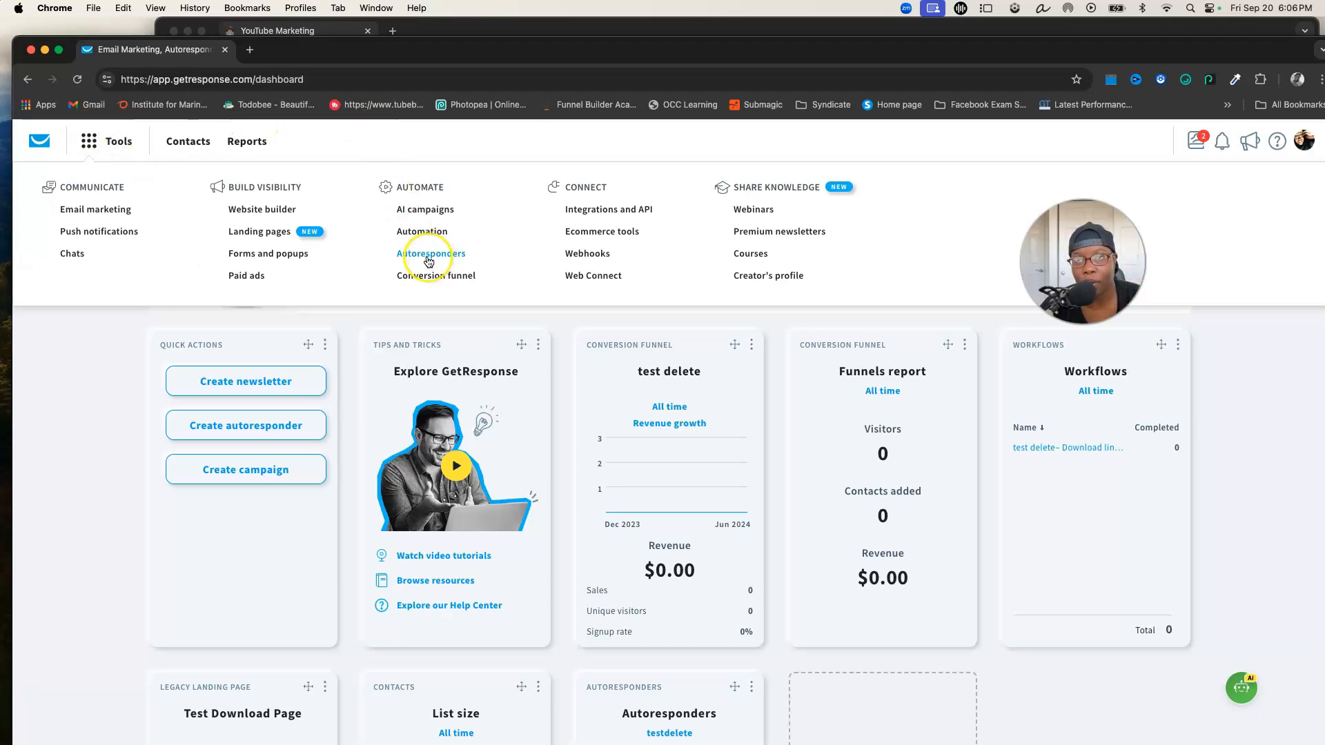
Open the Autoresponders management page
left_click(429, 260)
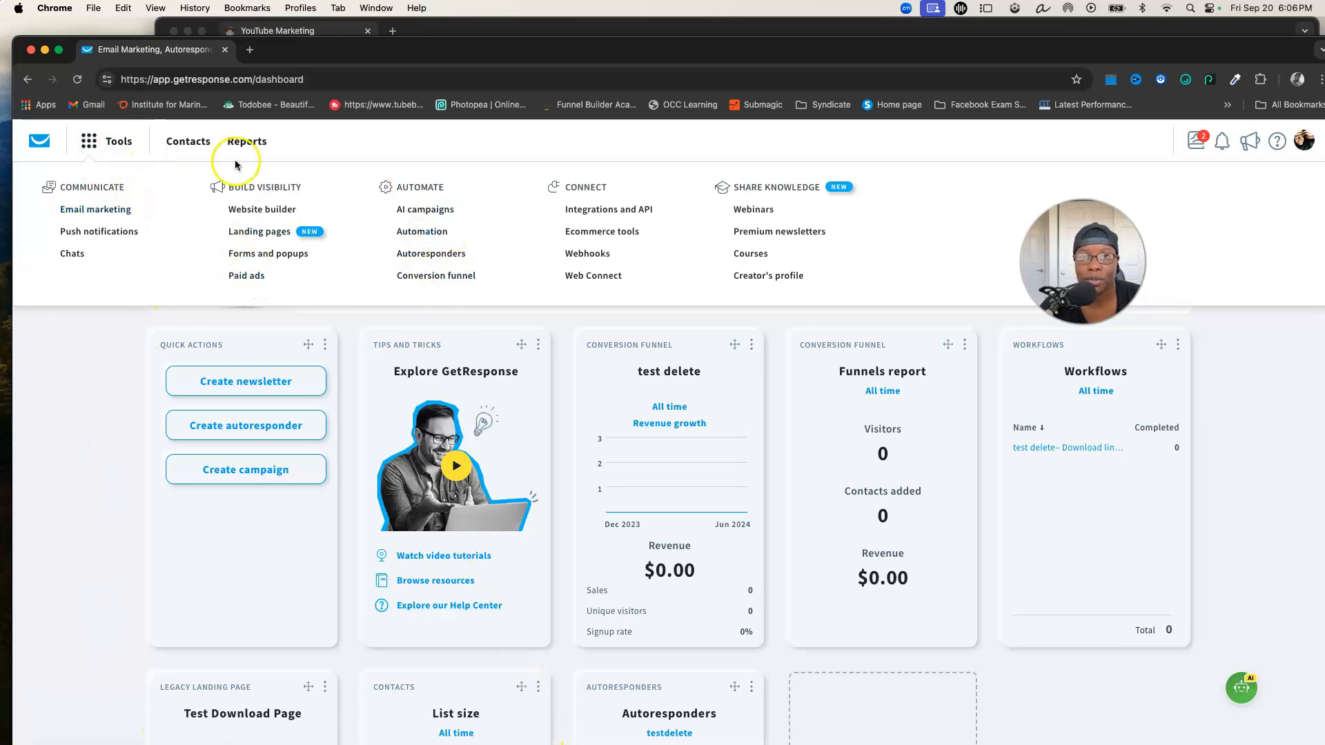
left_click(449, 255)
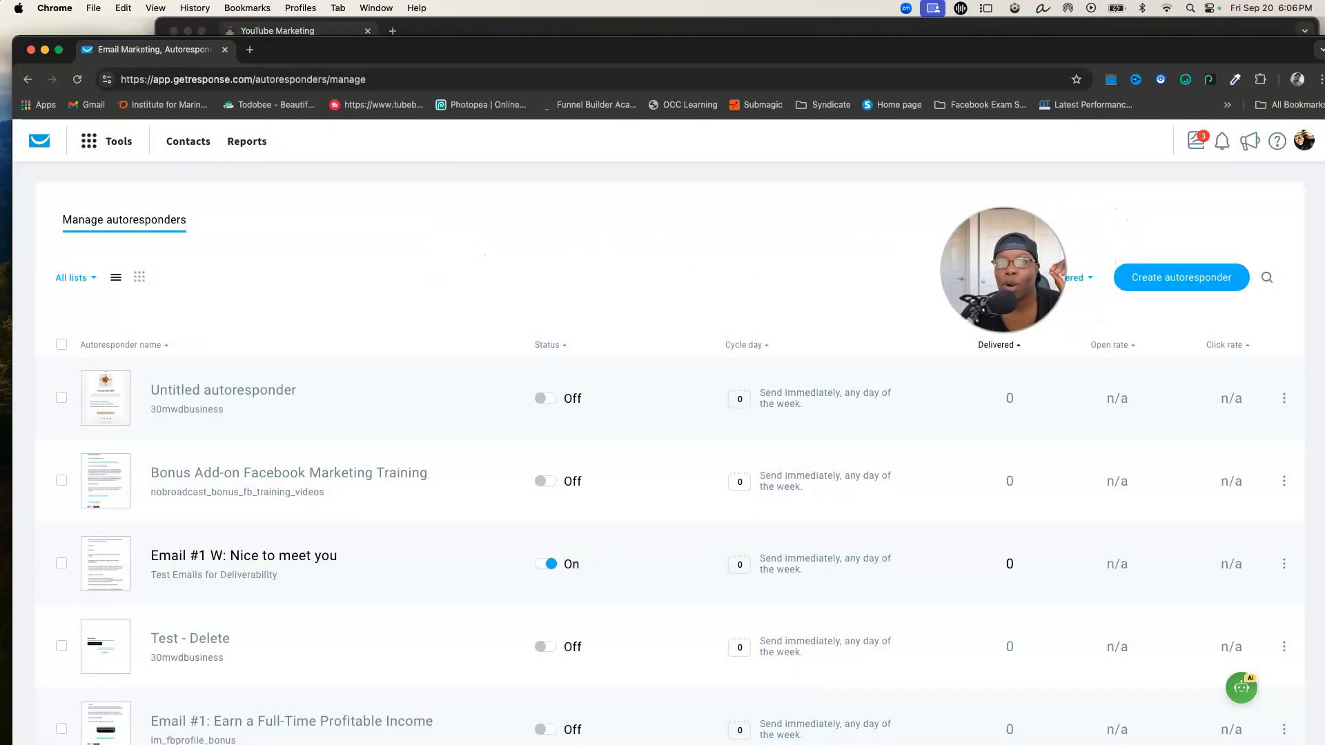
Filter the autoresponder list to show only the $3kformula list
left_click(94, 278)
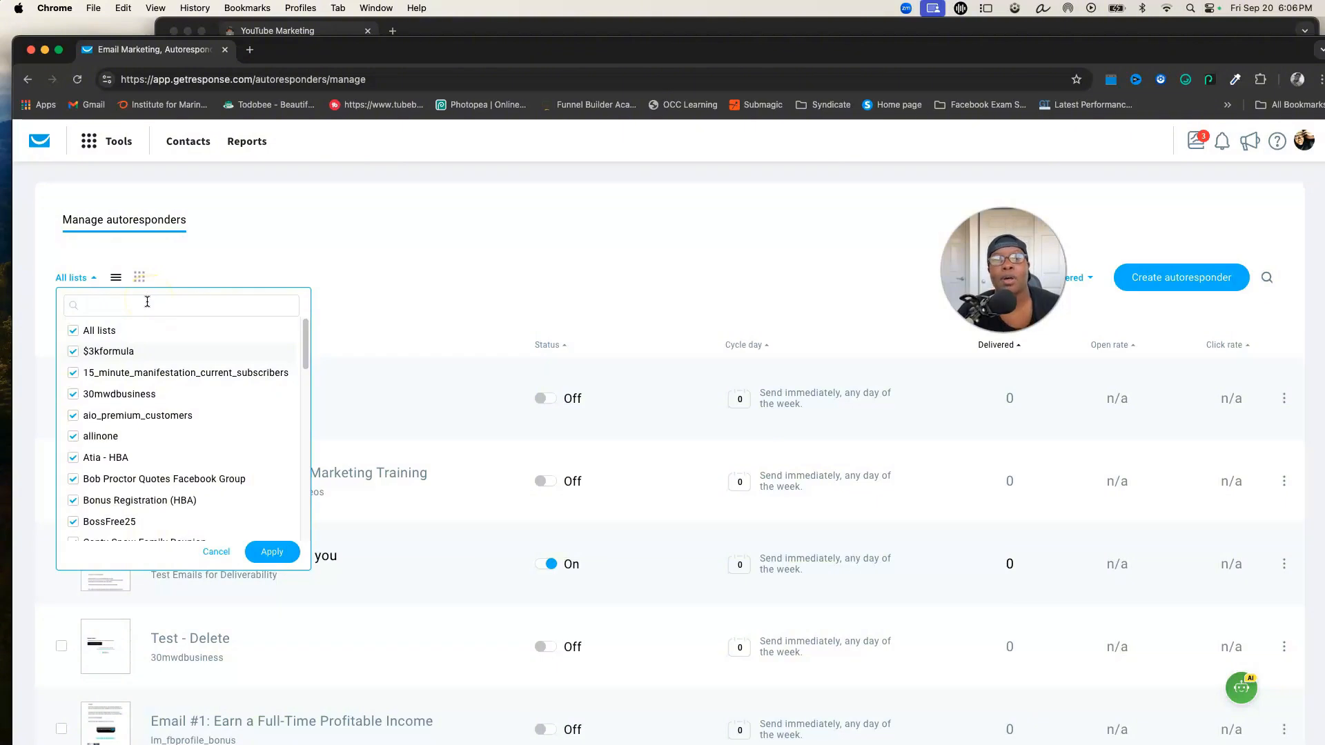
left_click(155, 285)
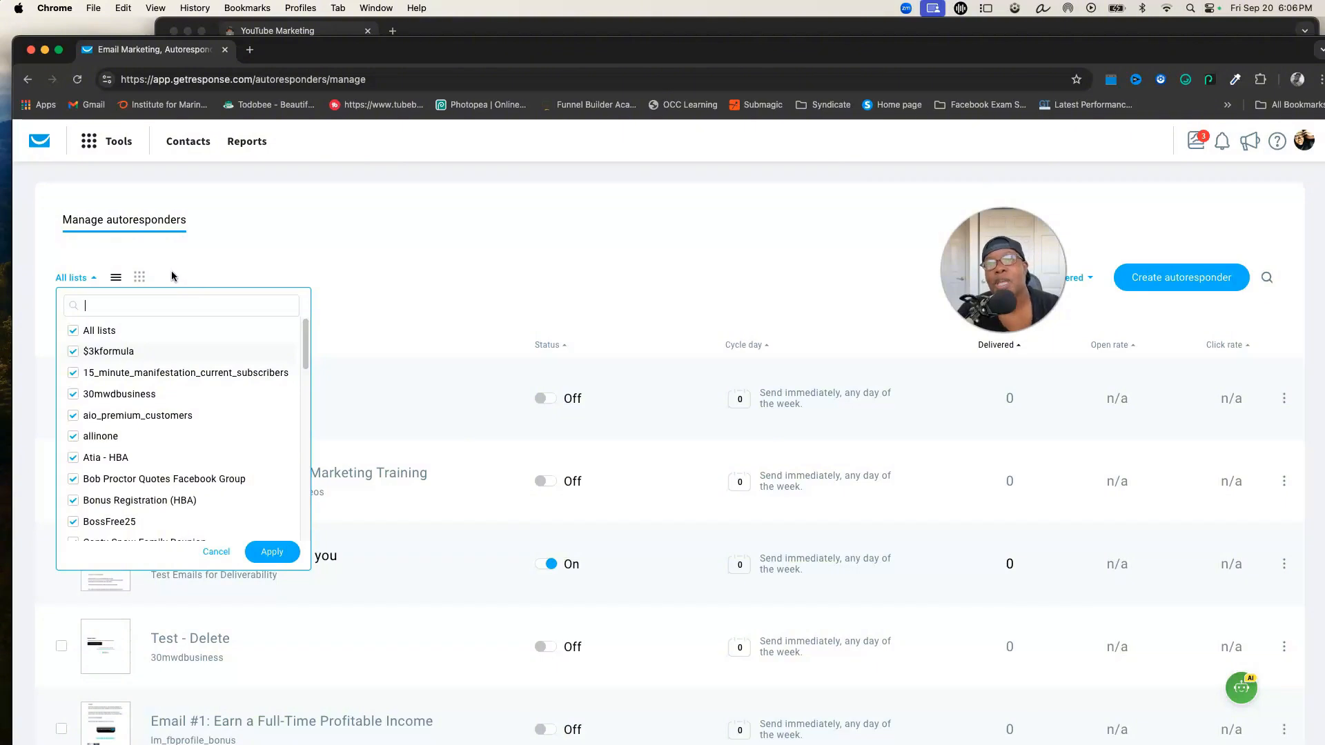
left_click(151, 302)
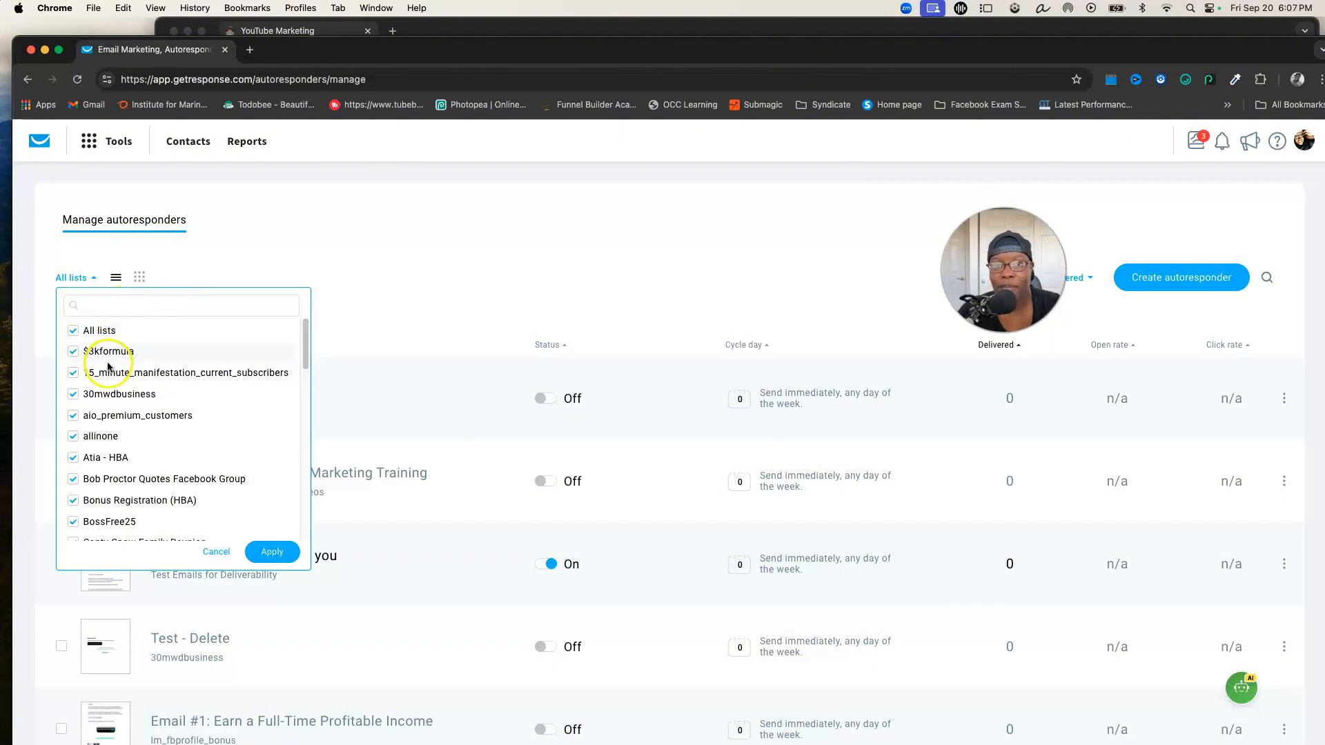
left_click(73, 330)
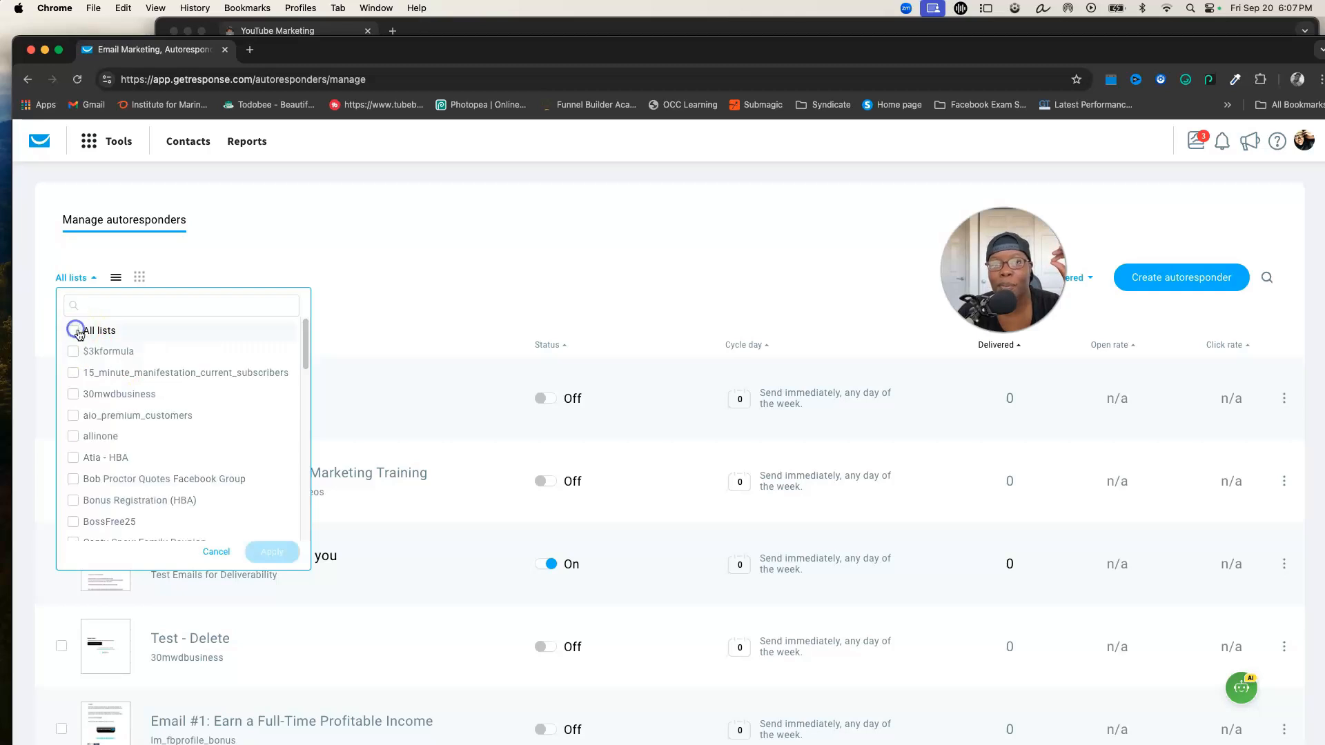
left_click(73, 351)
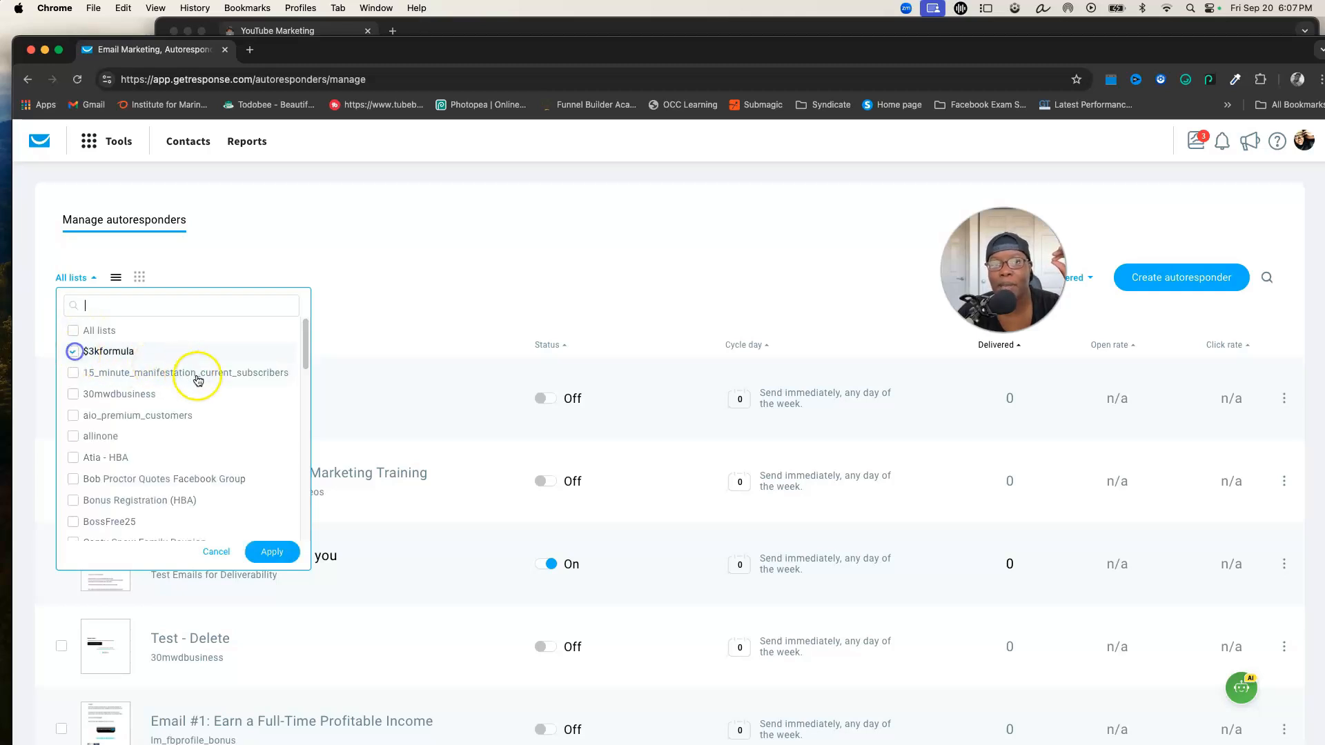
left_click(270, 553)
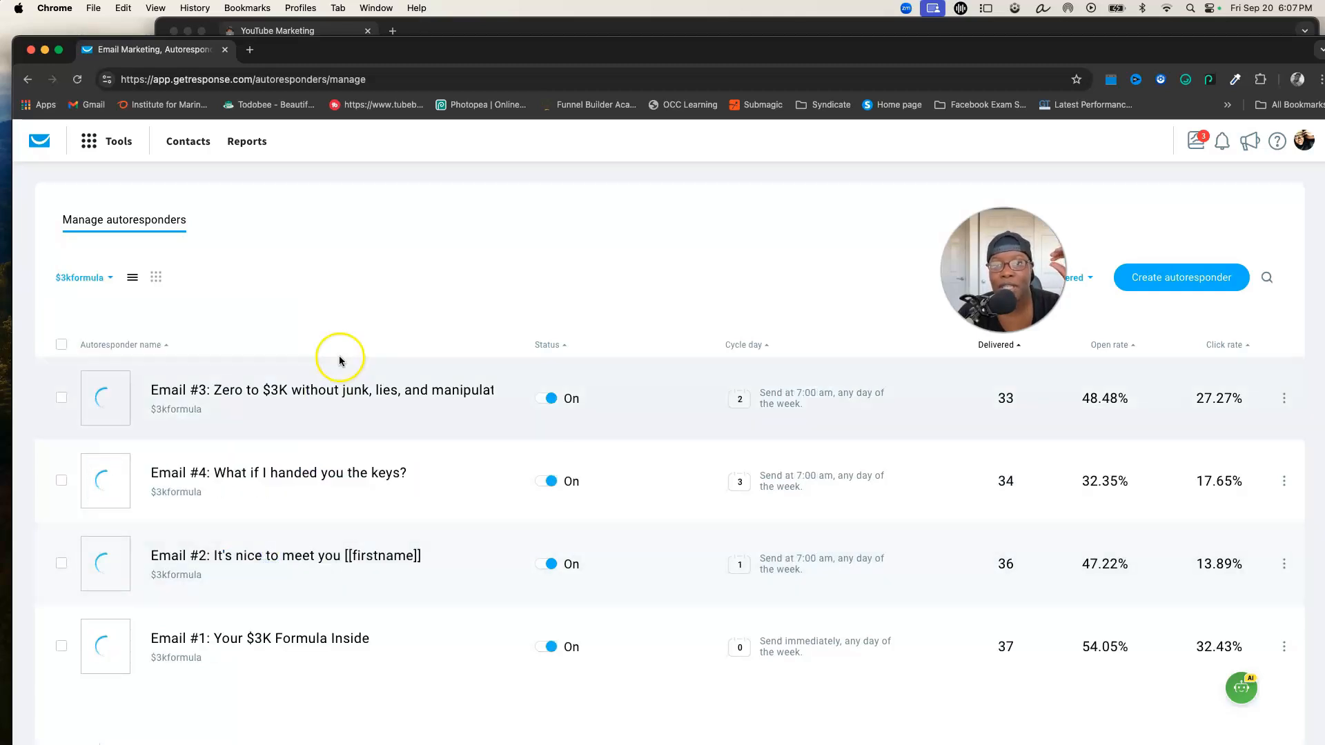
Review the $3kformula autoresponders and the action menu of the Email #3 message
scroll(336, 365, "down", 1)
scroll(338, 376, "up", 1)
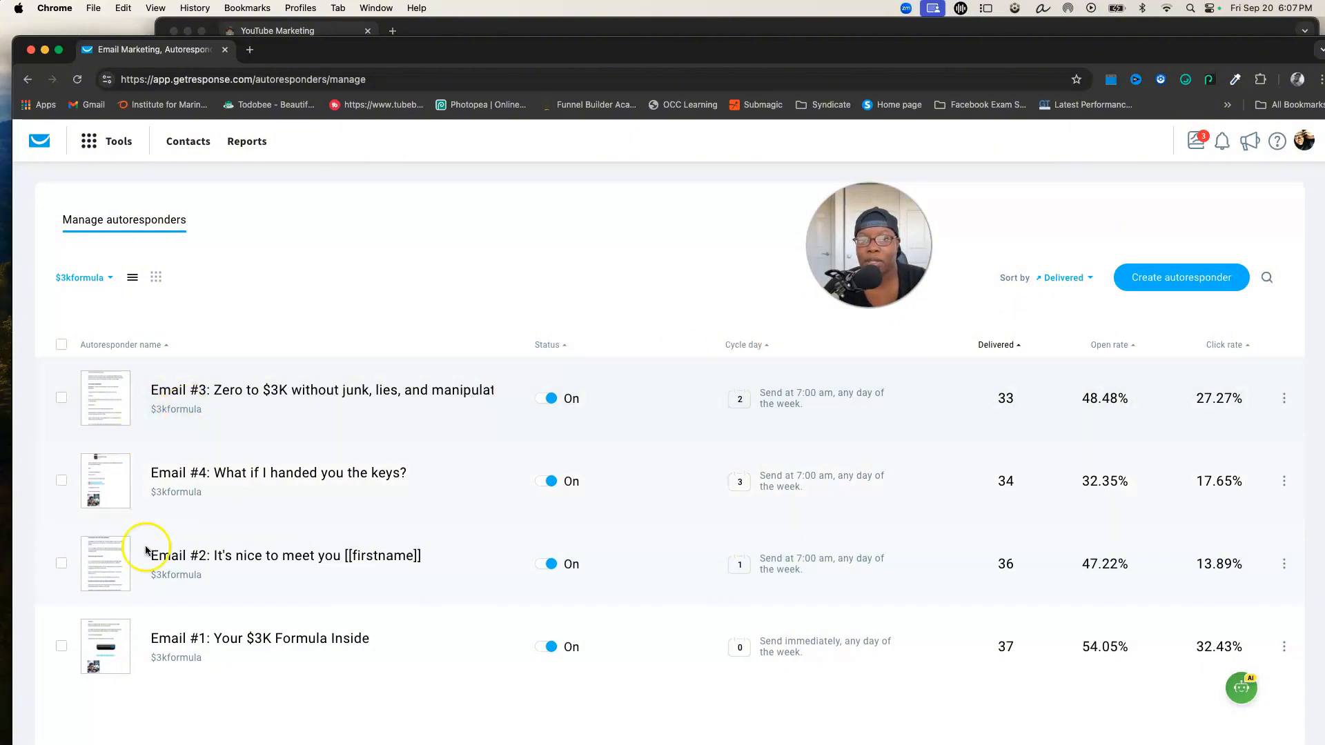
left_click(1284, 398)
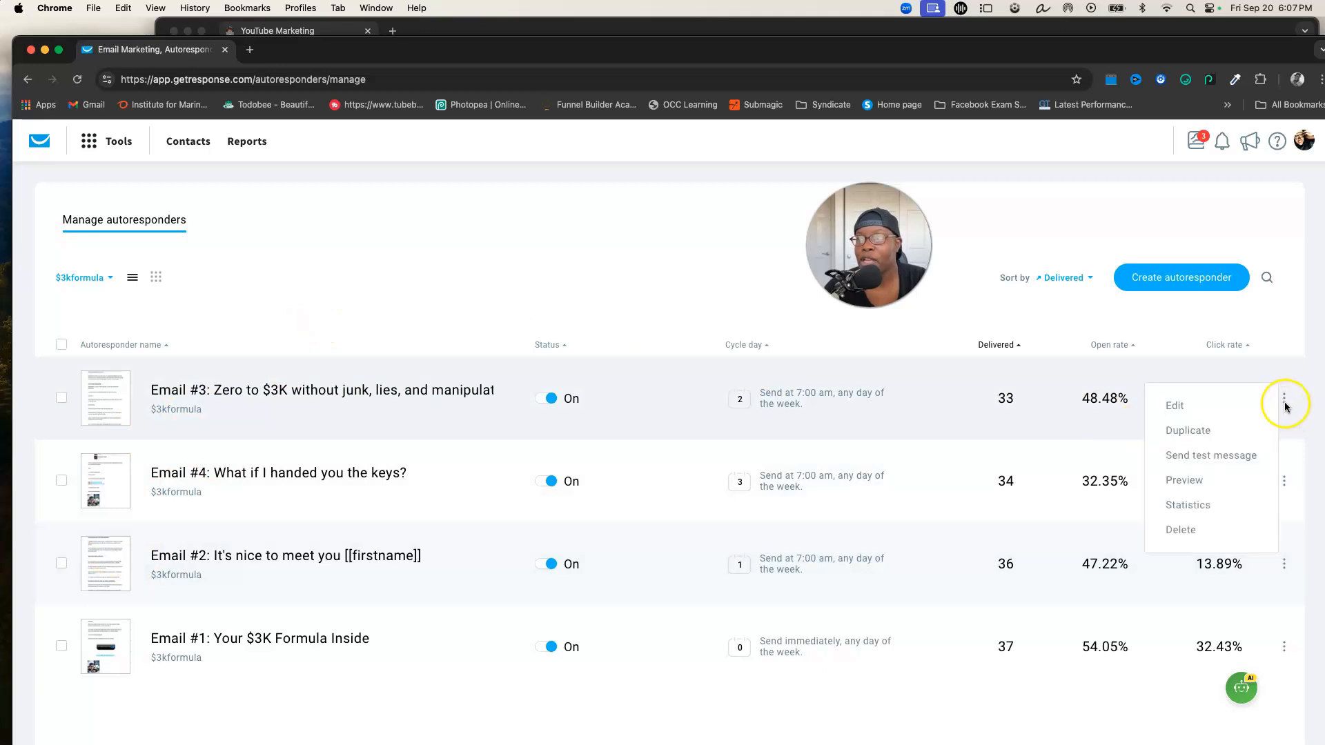
left_click(1285, 401)
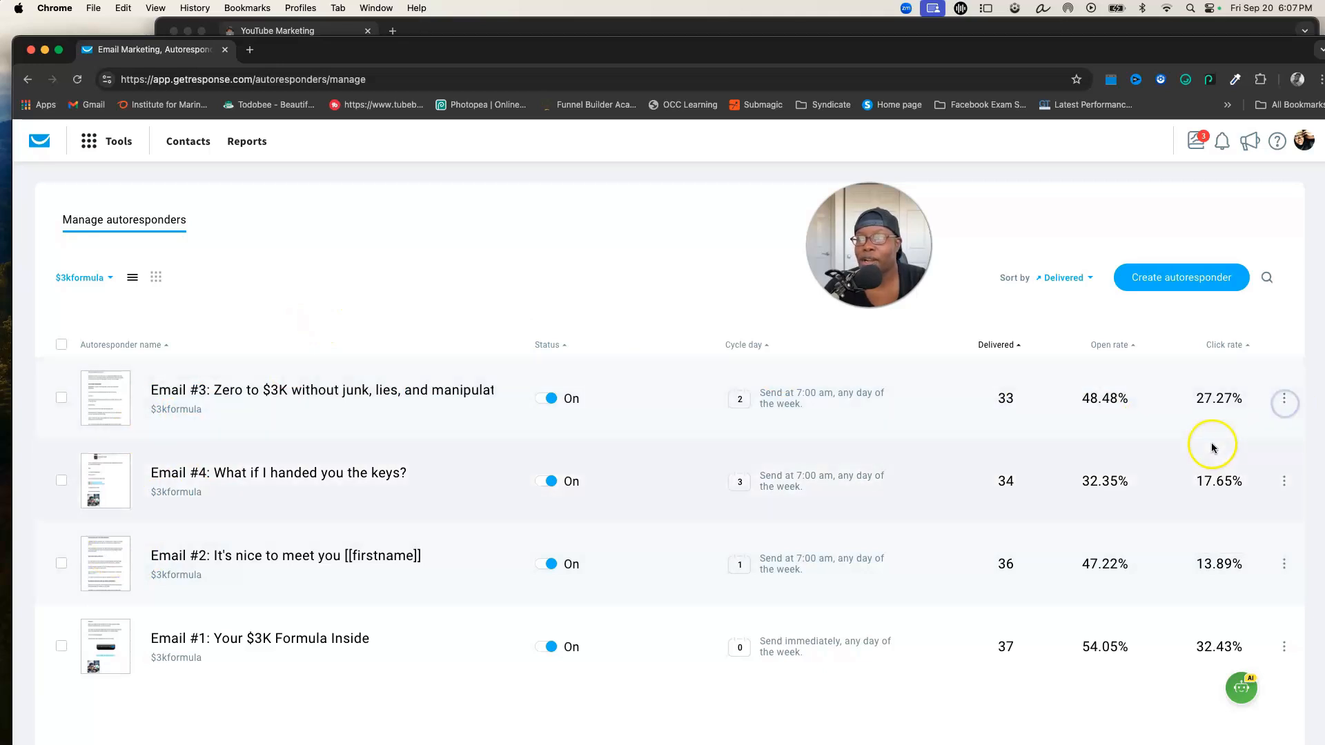
left_click(1284, 398)
left_click(1284, 399)
left_click(1284, 398)
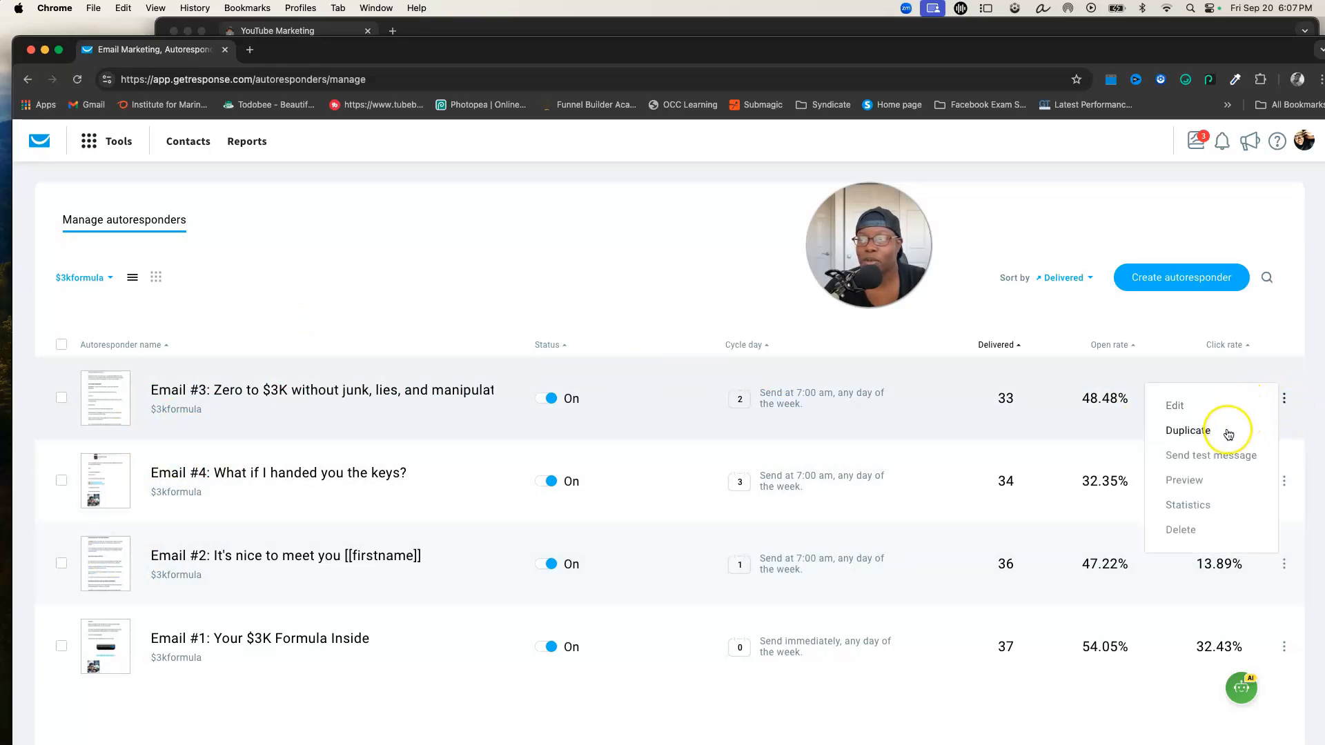
Create a new autoresponder by yourself, name it 'Email #1: Your Free Gift Here...' and copy the 'Your Free Gift Here...' part
left_click(1191, 279)
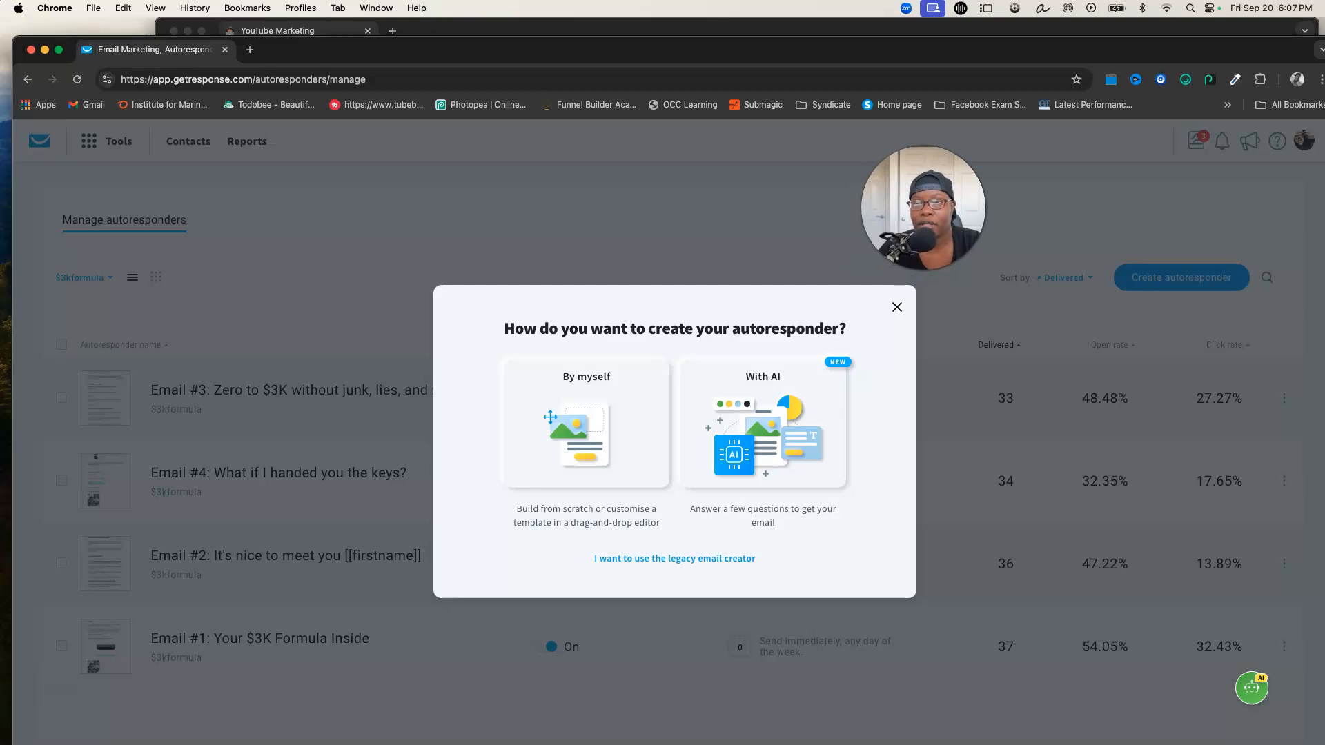
left_click(586, 426)
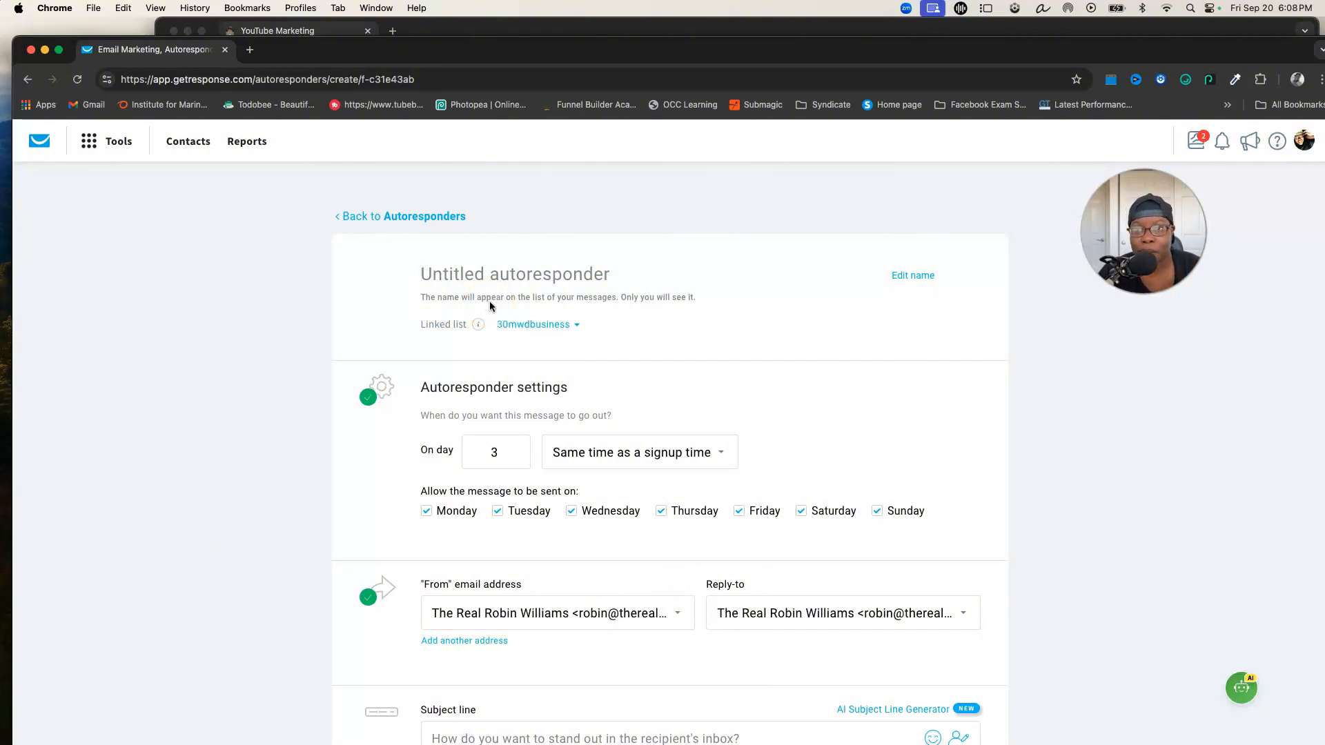
left_click(438, 304)
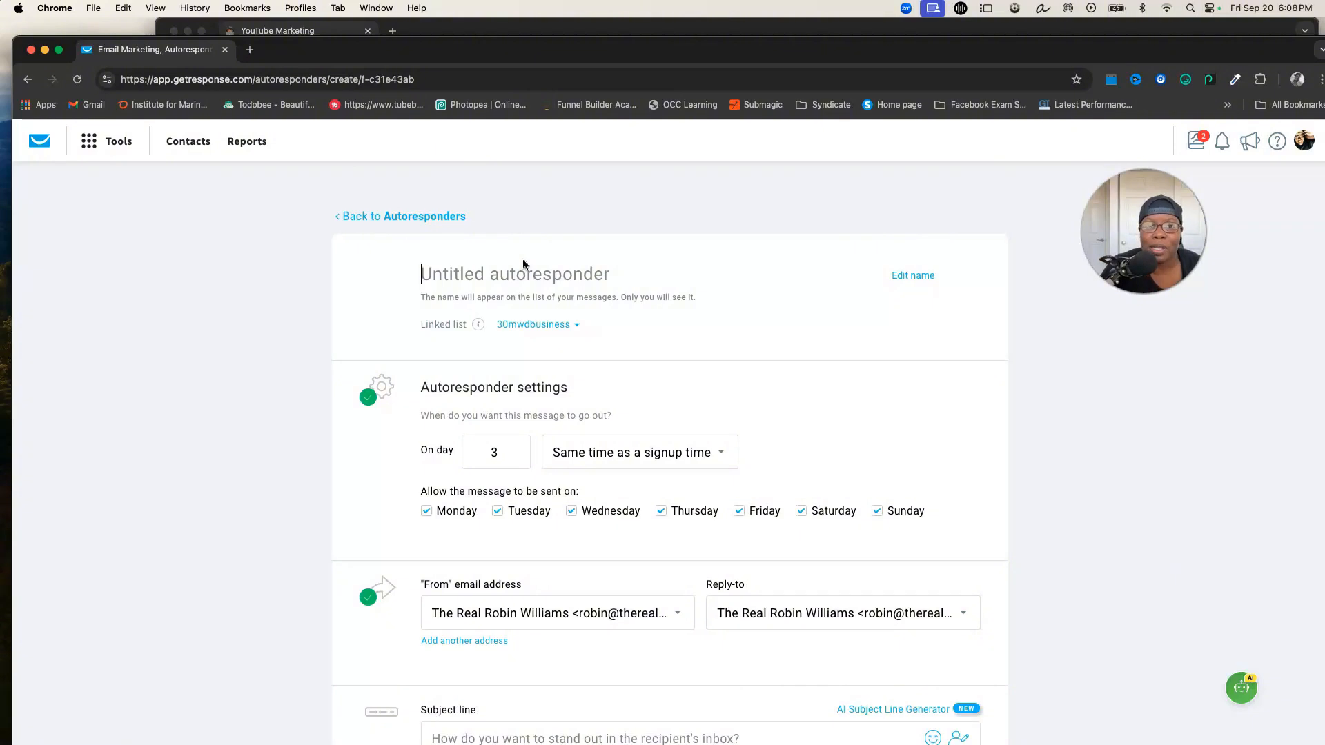
type("Email ")
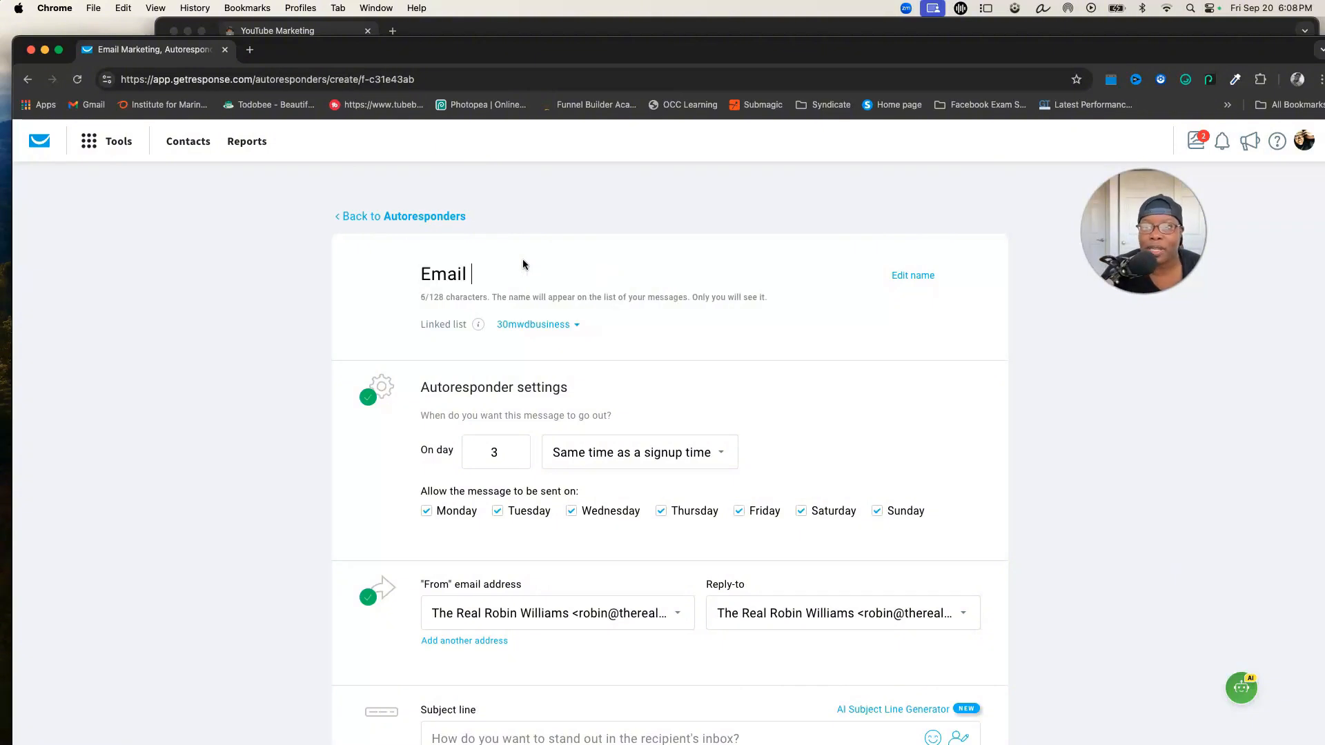
type("#1:")
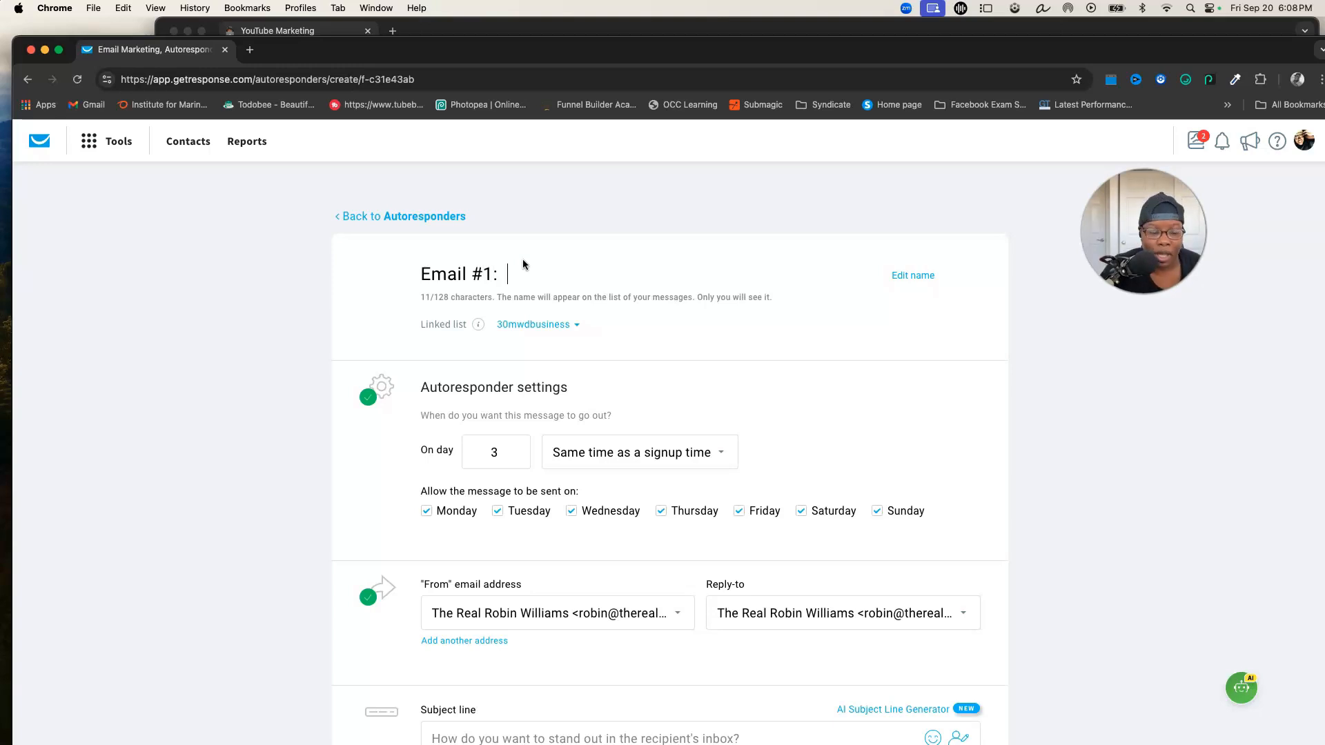
type("  Your ")
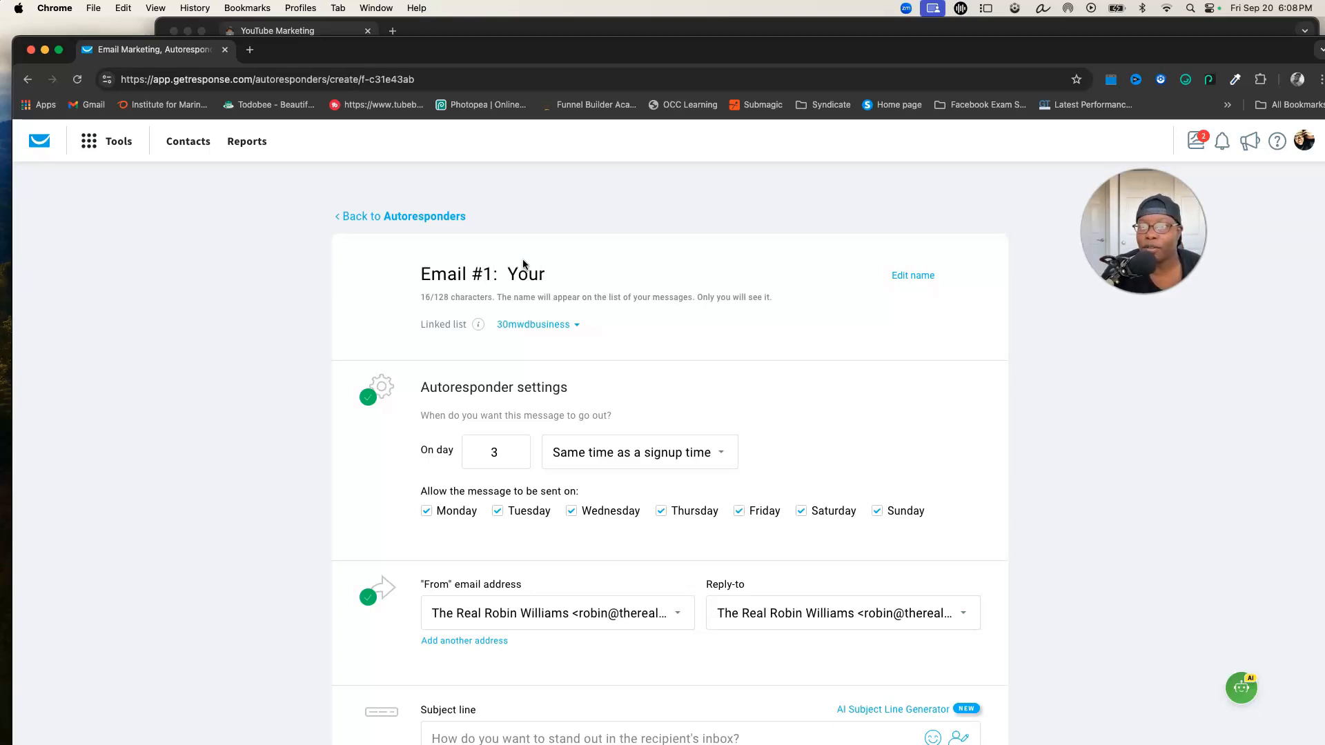
type("Free Gift Her")
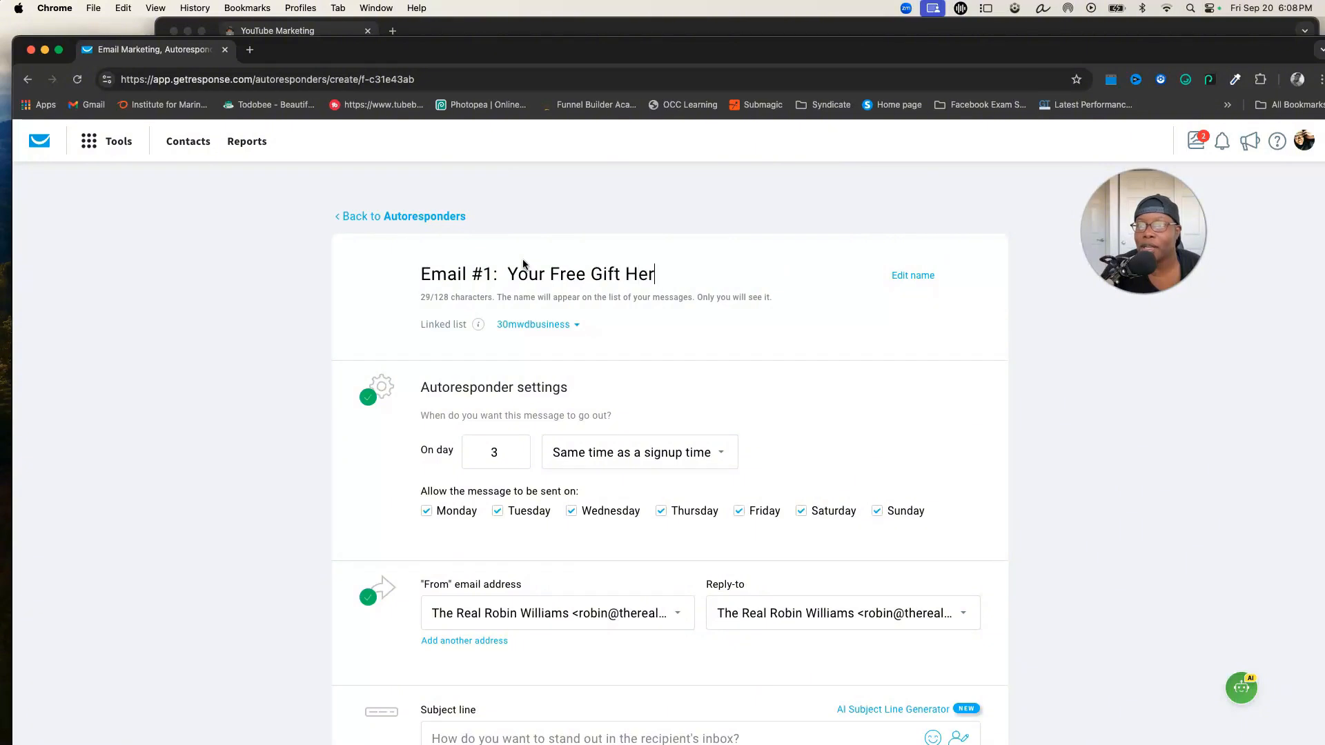
type("e...")
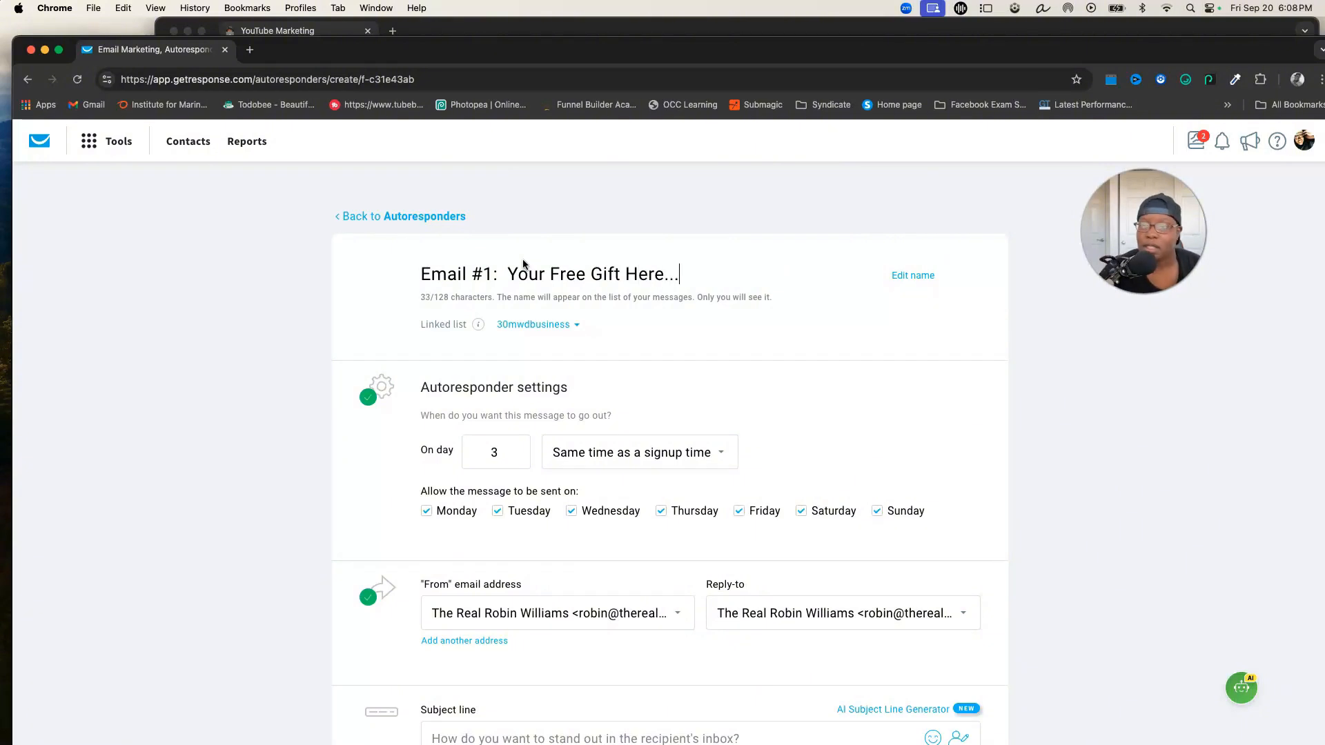
left_click_drag(683, 276, 508, 278)
key("super+c")
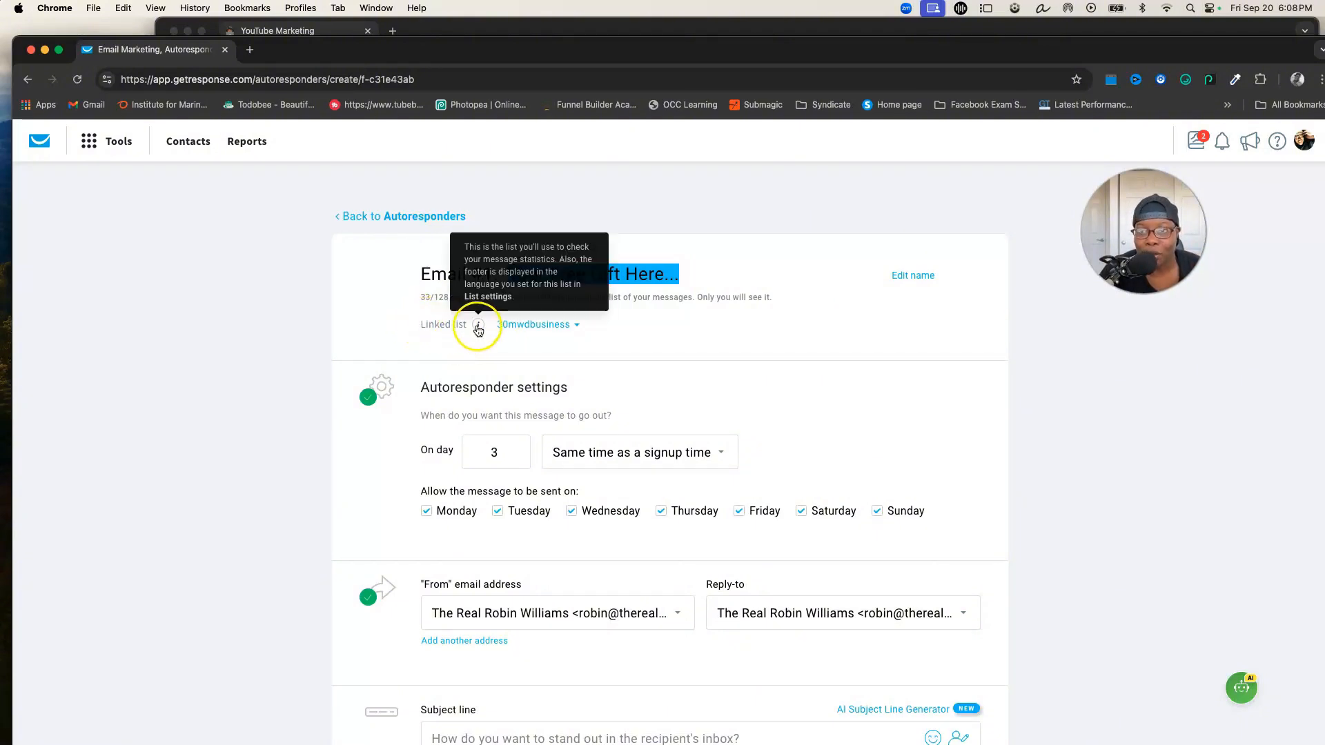
Link the autoresponder to the $3kformula list
left_click(576, 326)
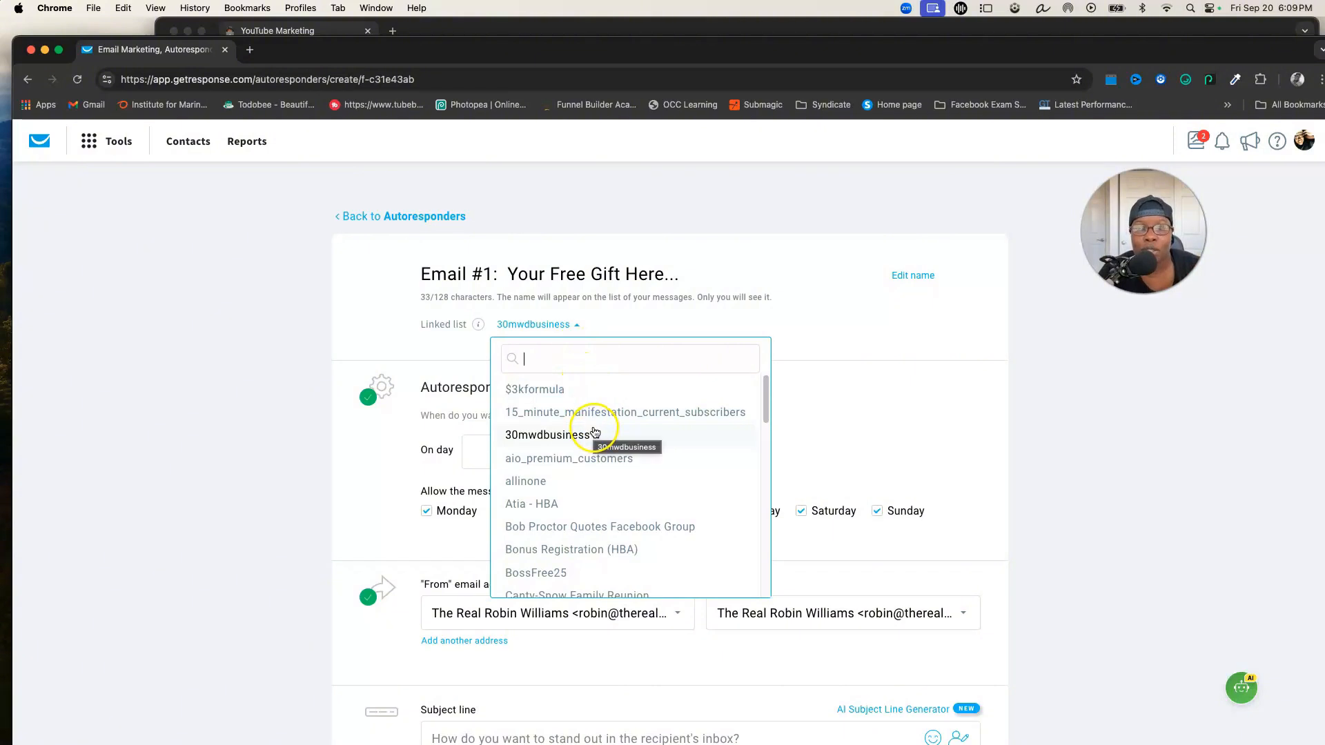
left_click(545, 388)
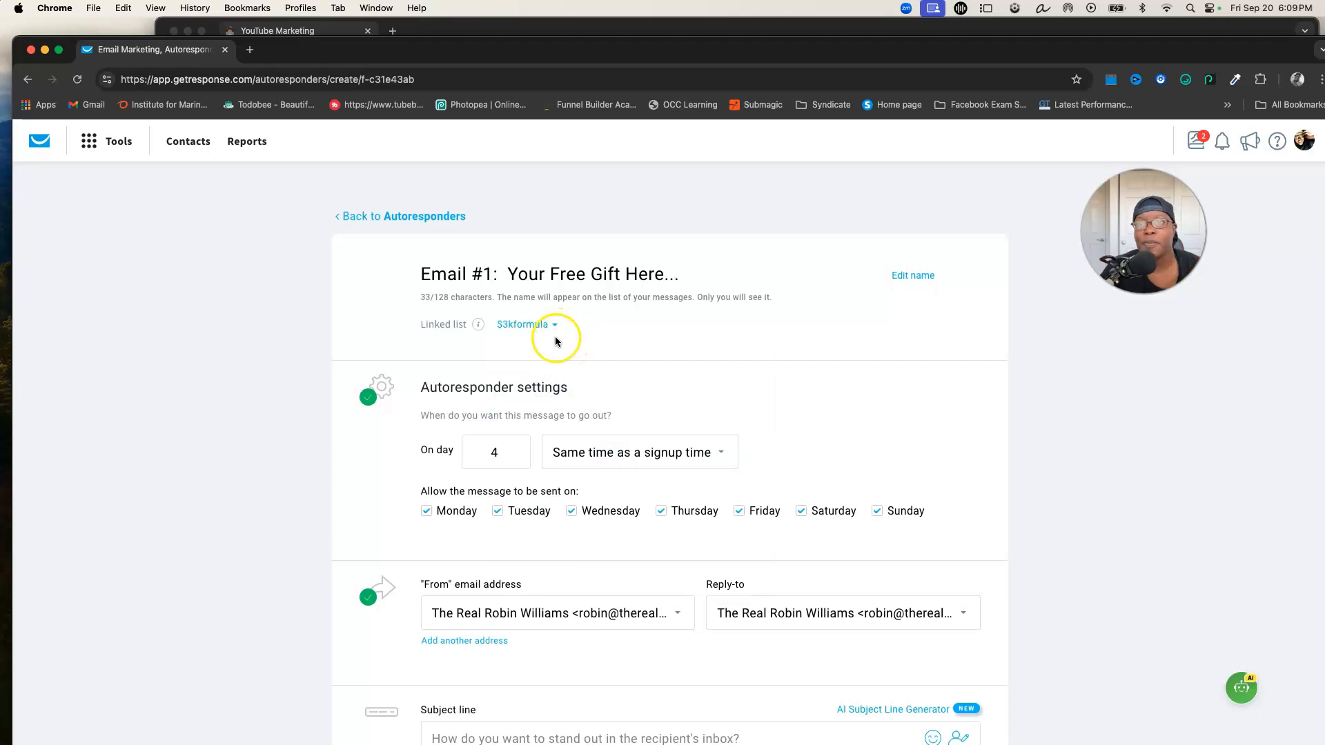
Review the send-time options in the autoresponder settings
scroll(565, 356, "down", 2)
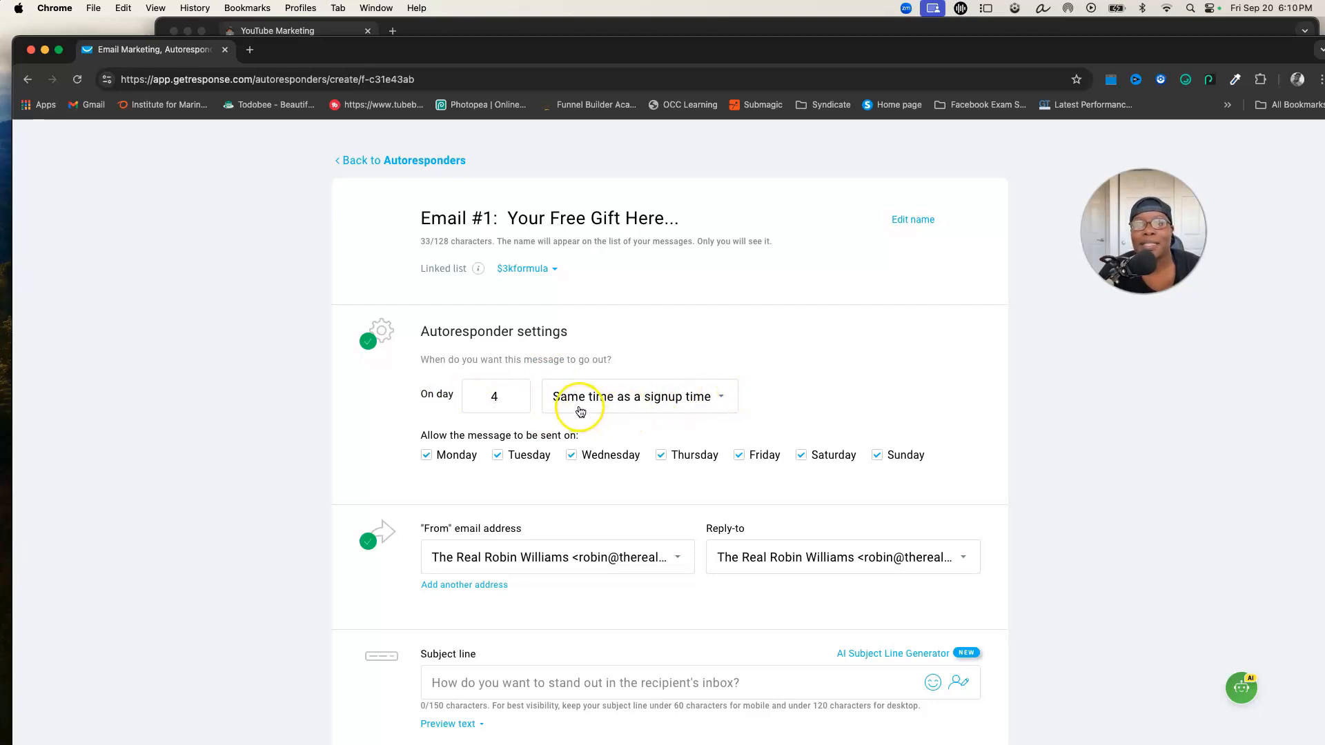
left_click(722, 397)
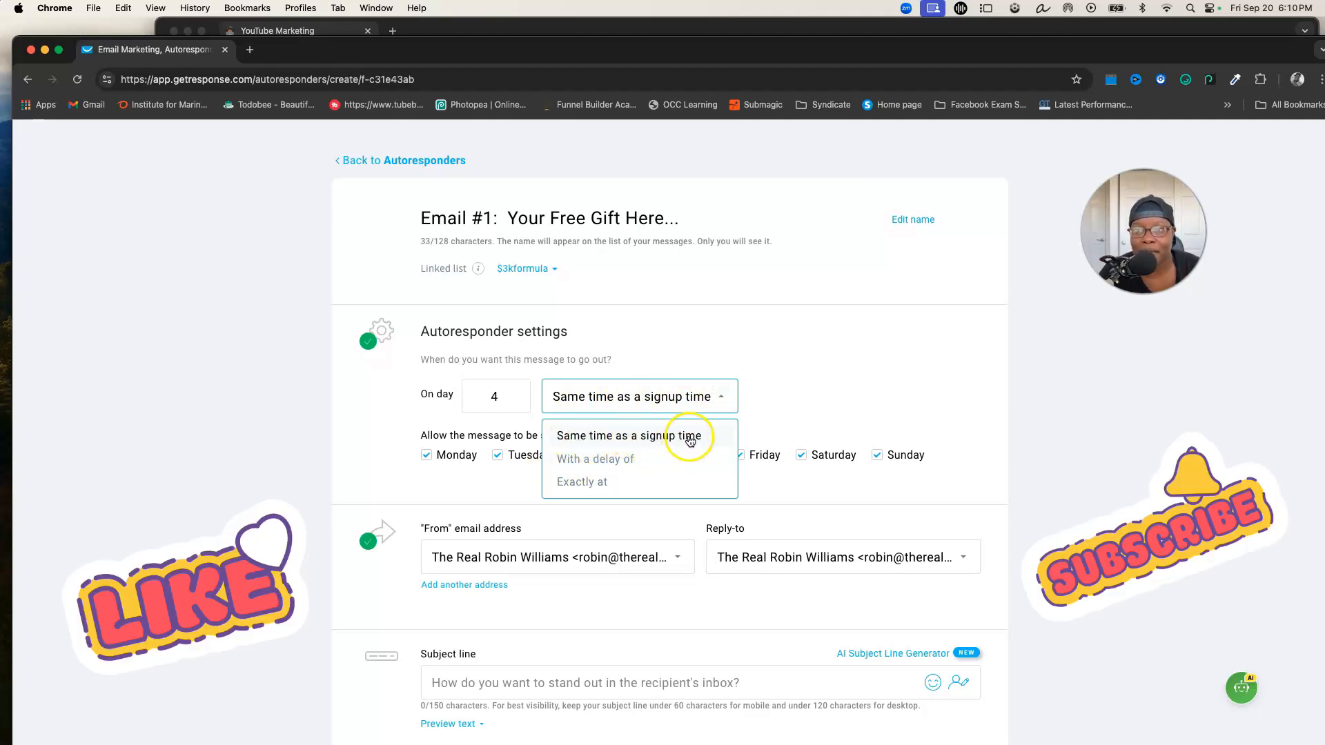
left_click(790, 372)
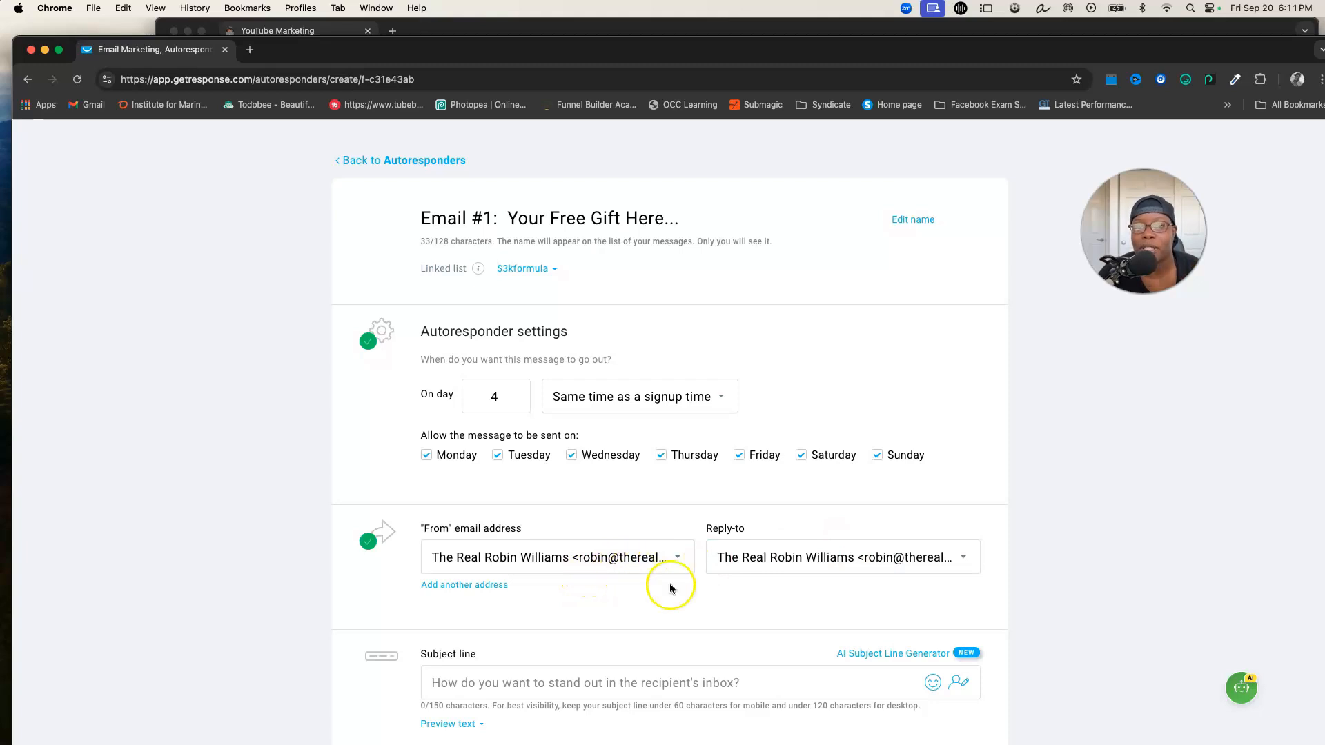
Paste 'Your Free Gift Here...' into the subject line
scroll(790, 595, "down", 2)
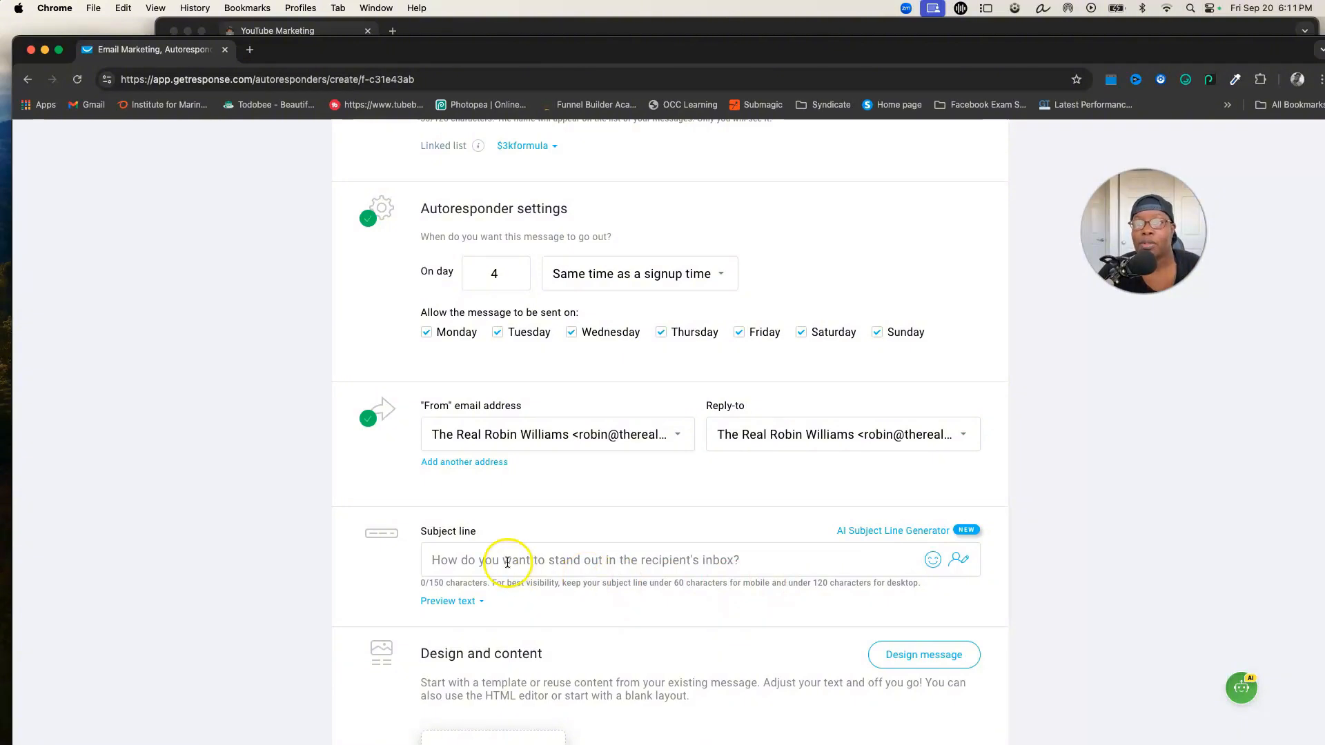
scroll(507, 561, "up", 1)
scroll(508, 561, "up", 3)
scroll(545, 536, "down", 4)
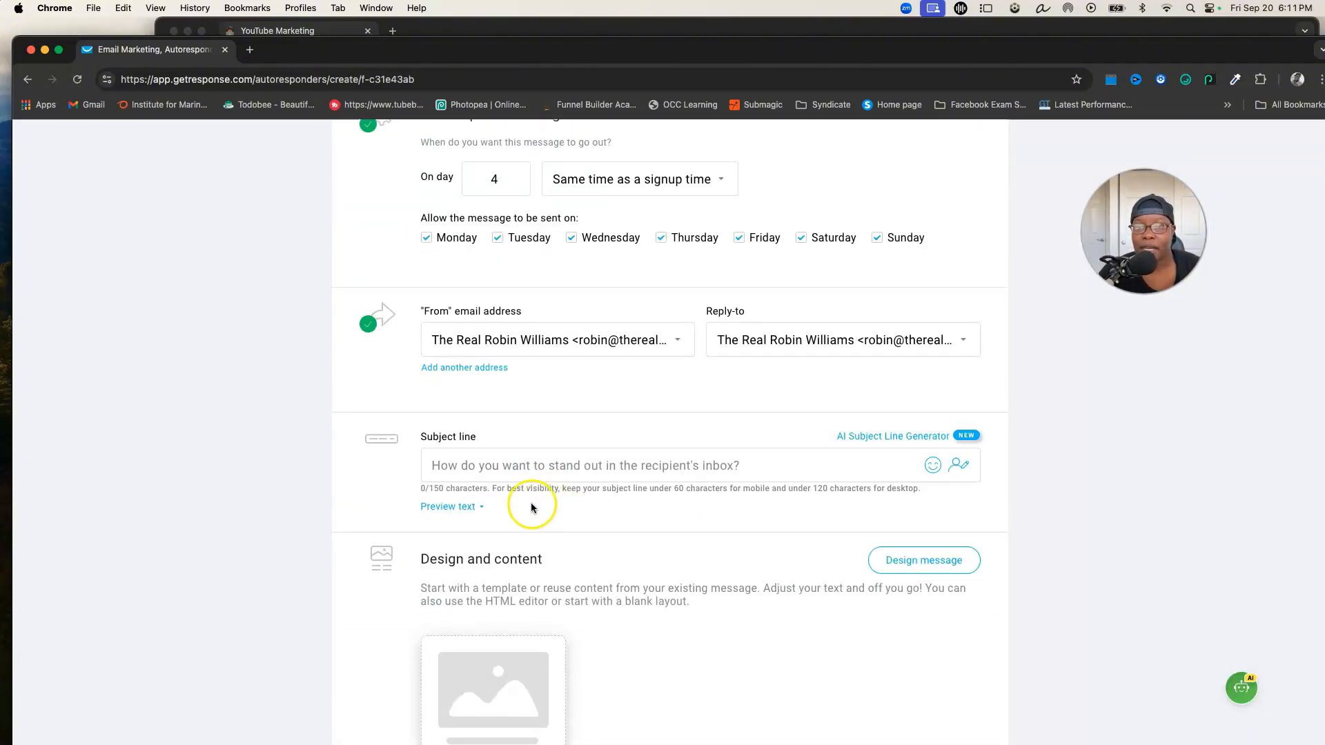
left_click(489, 465)
key("super+v")
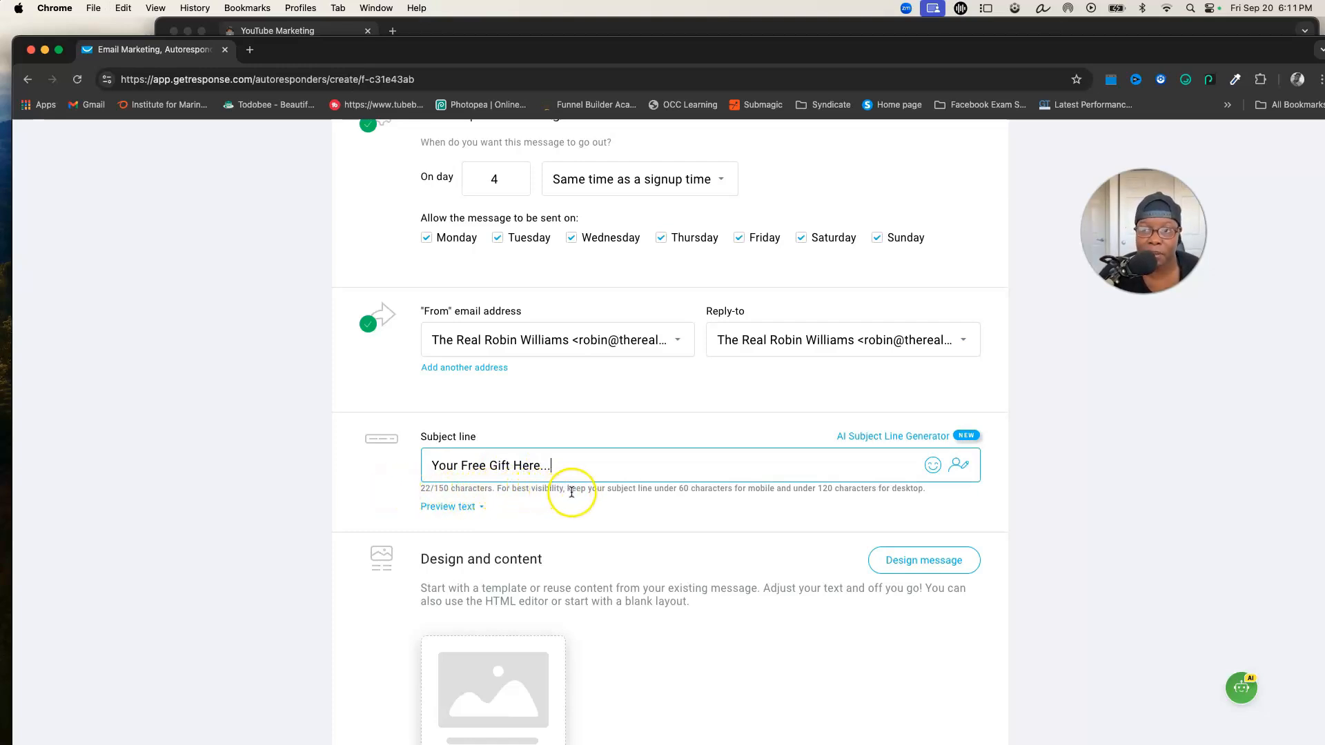
Append an emoji to the end of the subject line
left_click(933, 466)
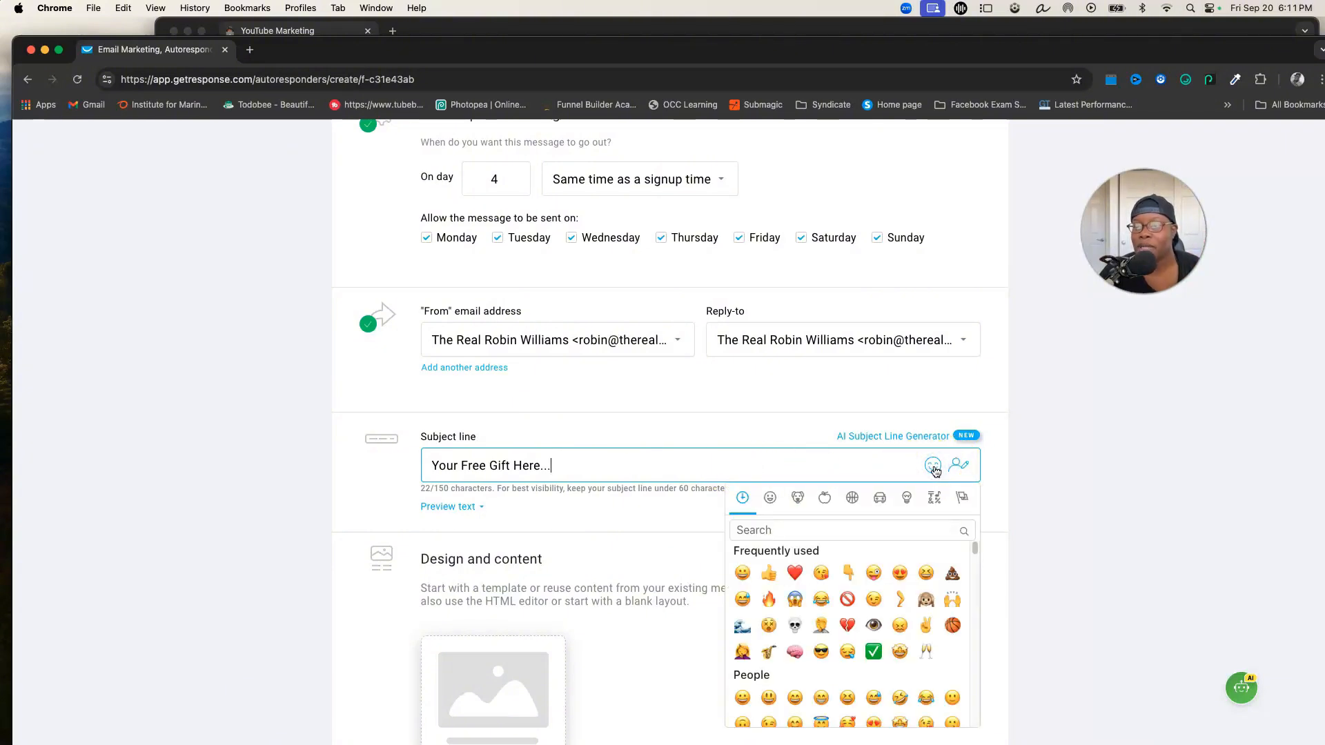
left_click(767, 462)
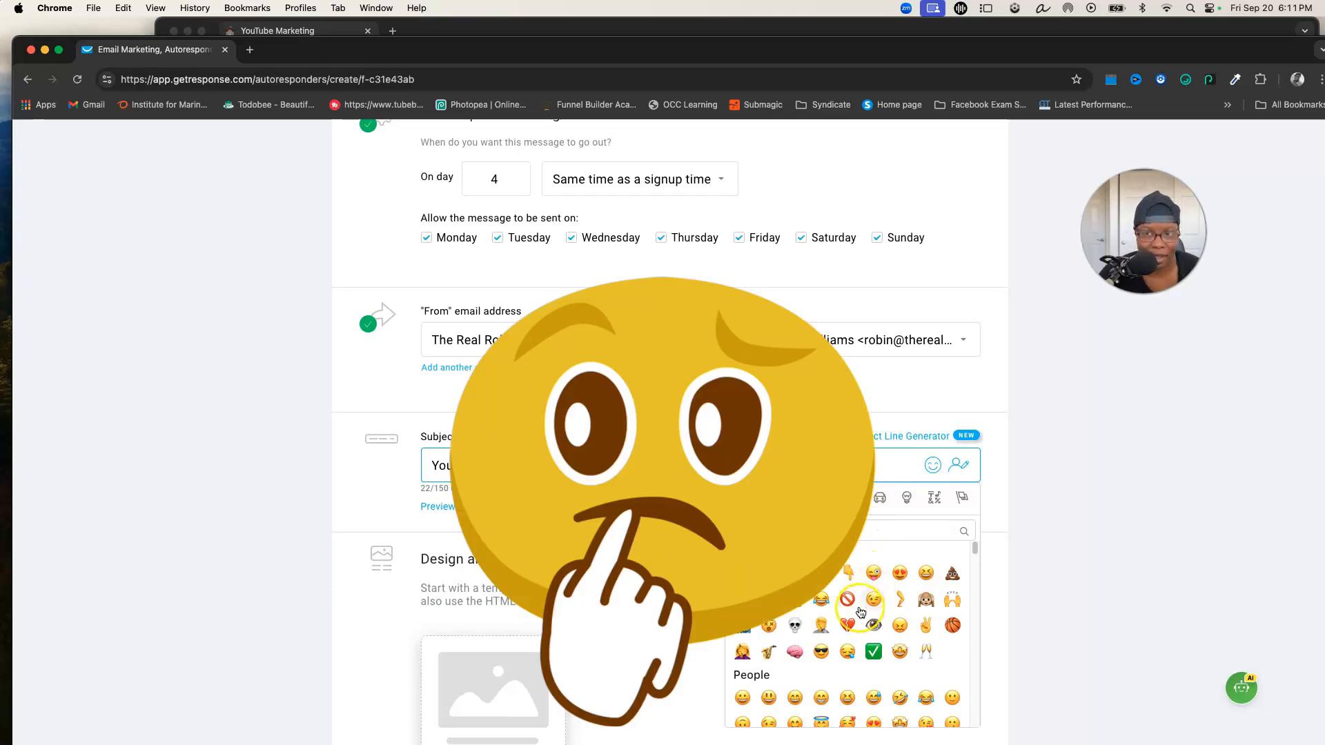
left_click(899, 627)
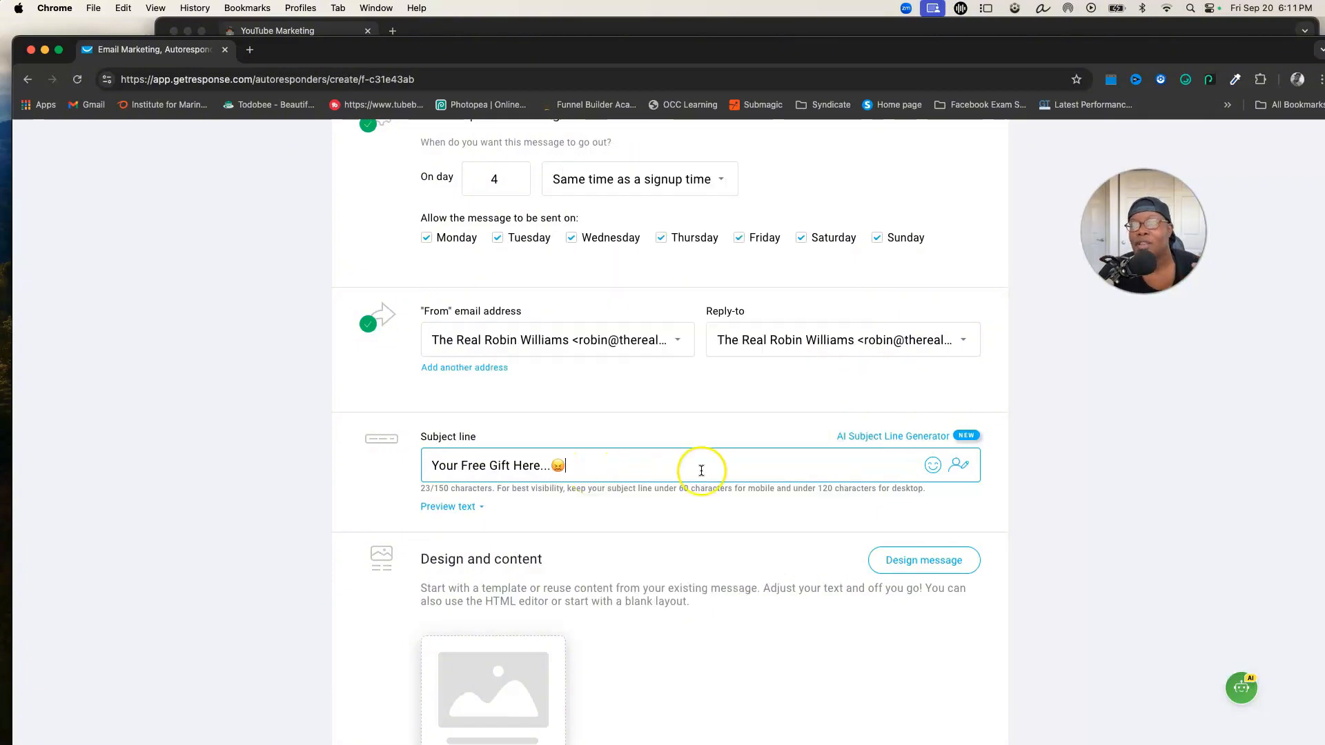
left_click(933, 467)
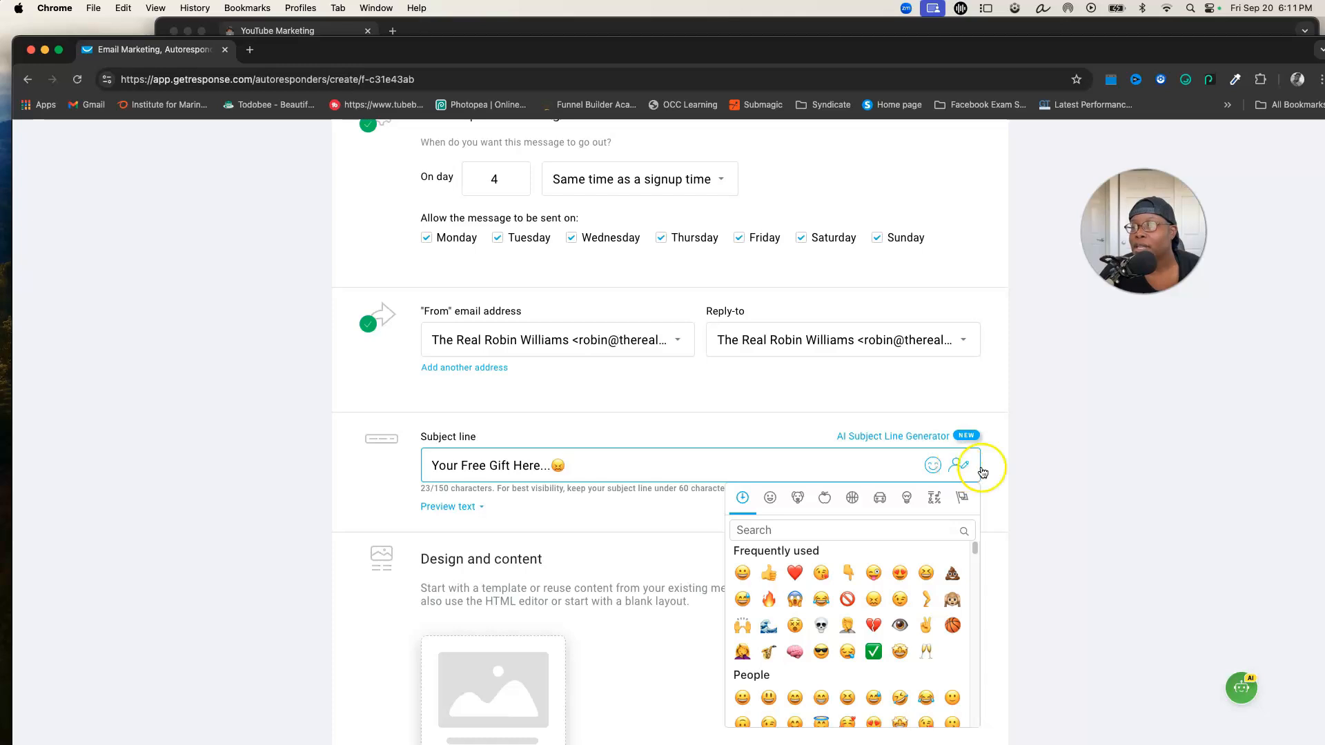
left_click(1083, 481)
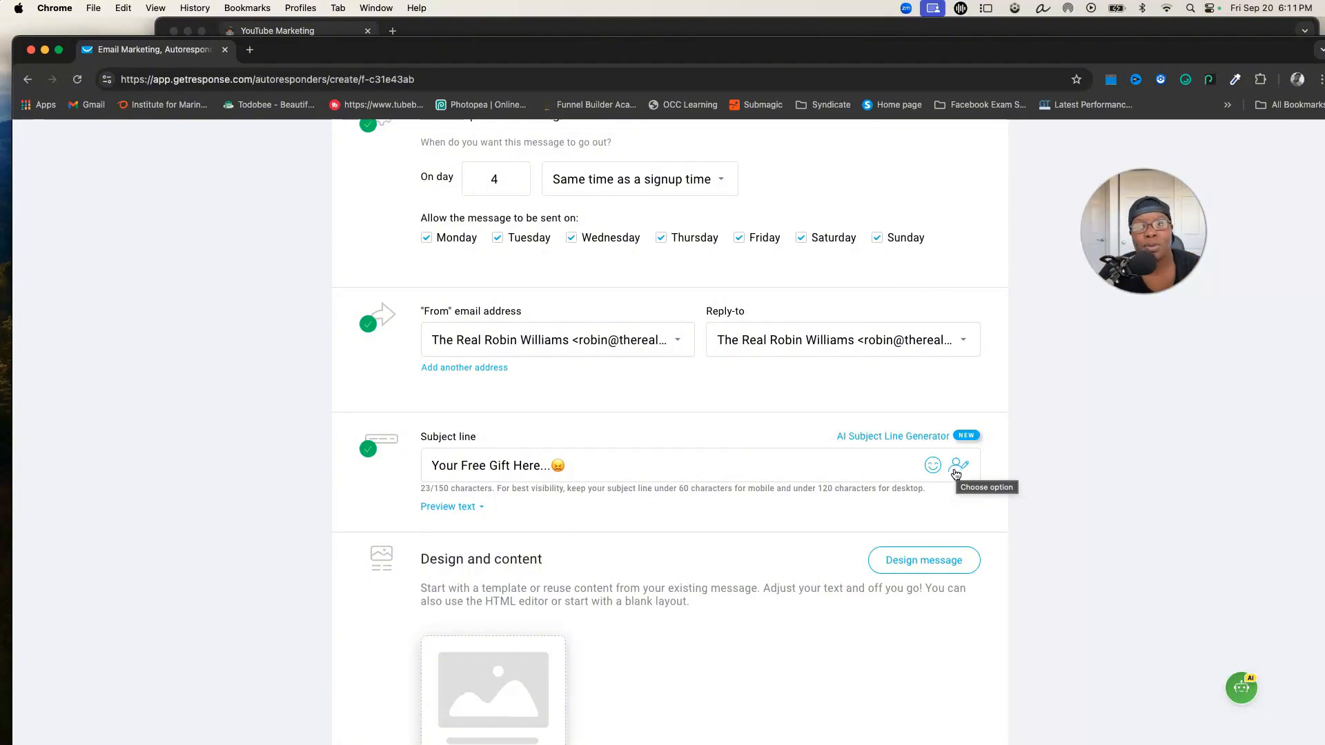
Insert the firstname merge field at the end of the subject line, then delete it again
left_click(957, 472)
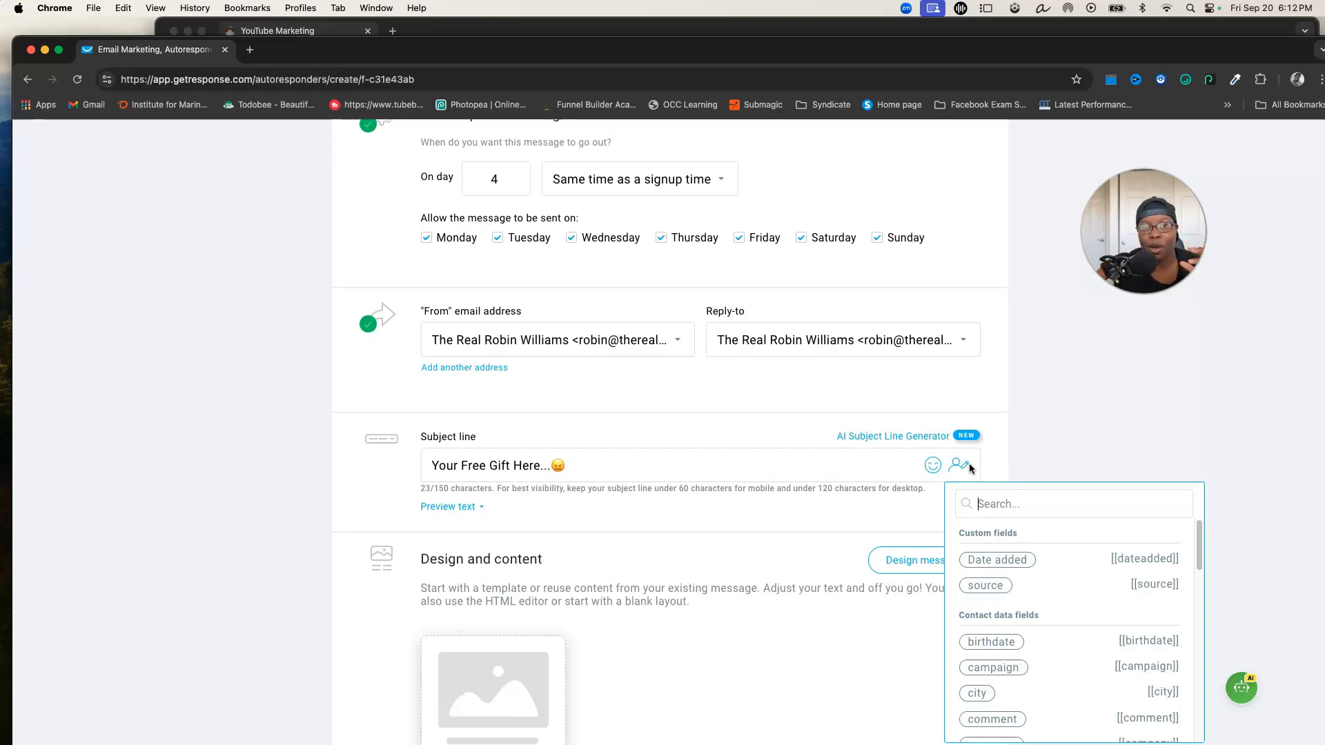
left_click(966, 450)
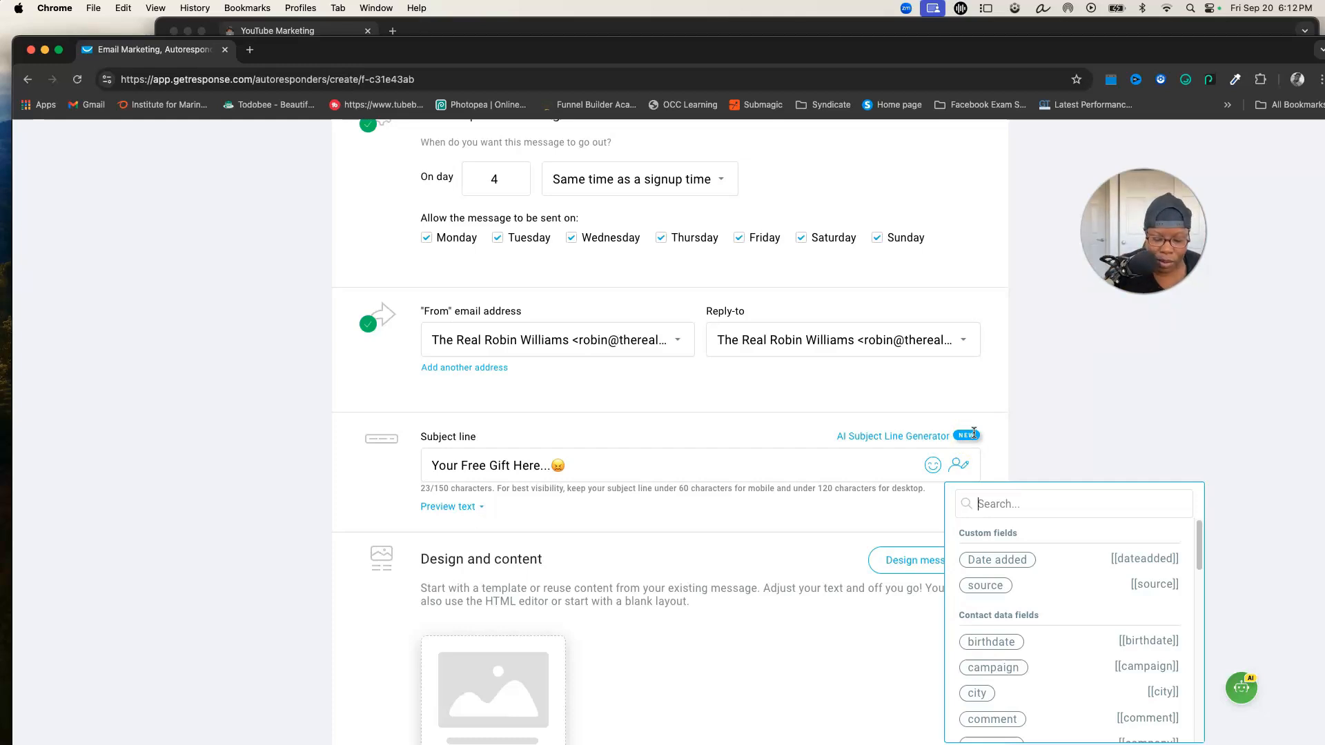
type("fi")
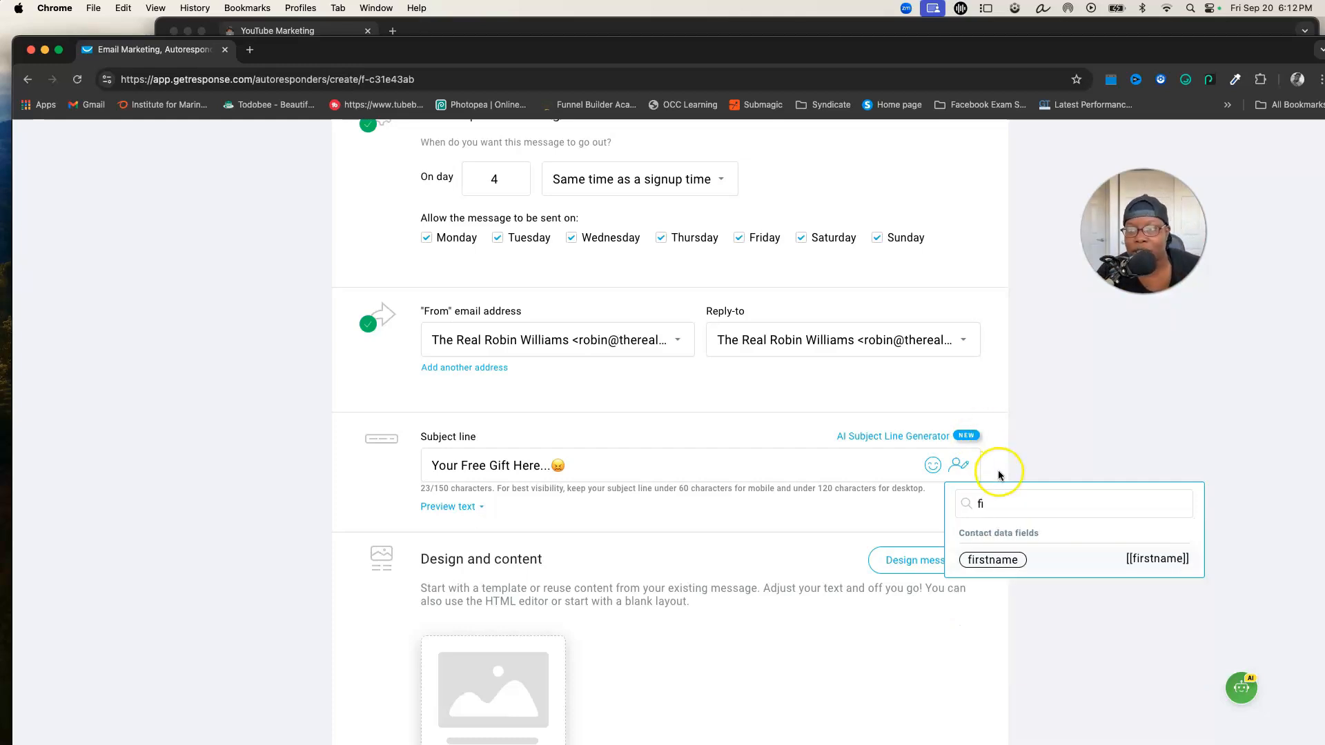
left_click(1003, 564)
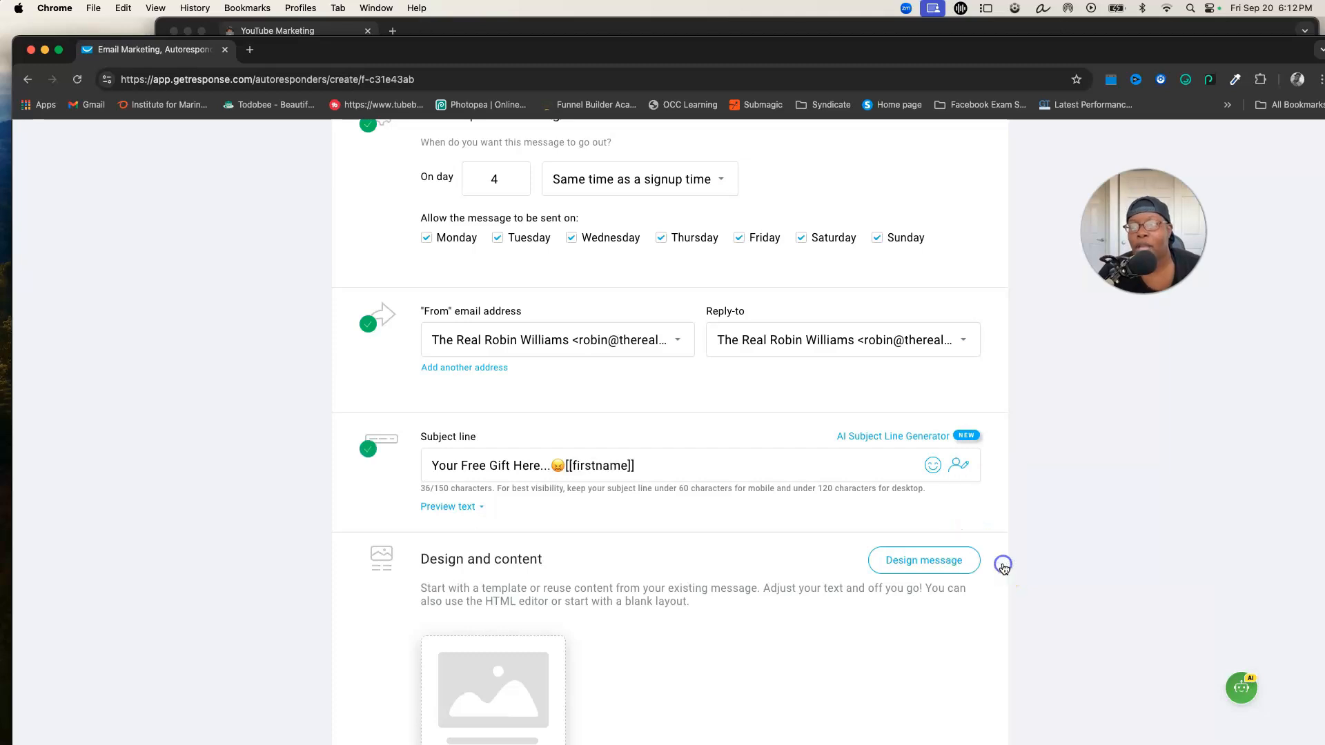
left_click(667, 454)
key("BackSpace")
key("BackSpace")
key("BackSpace")
key("BackSpace")
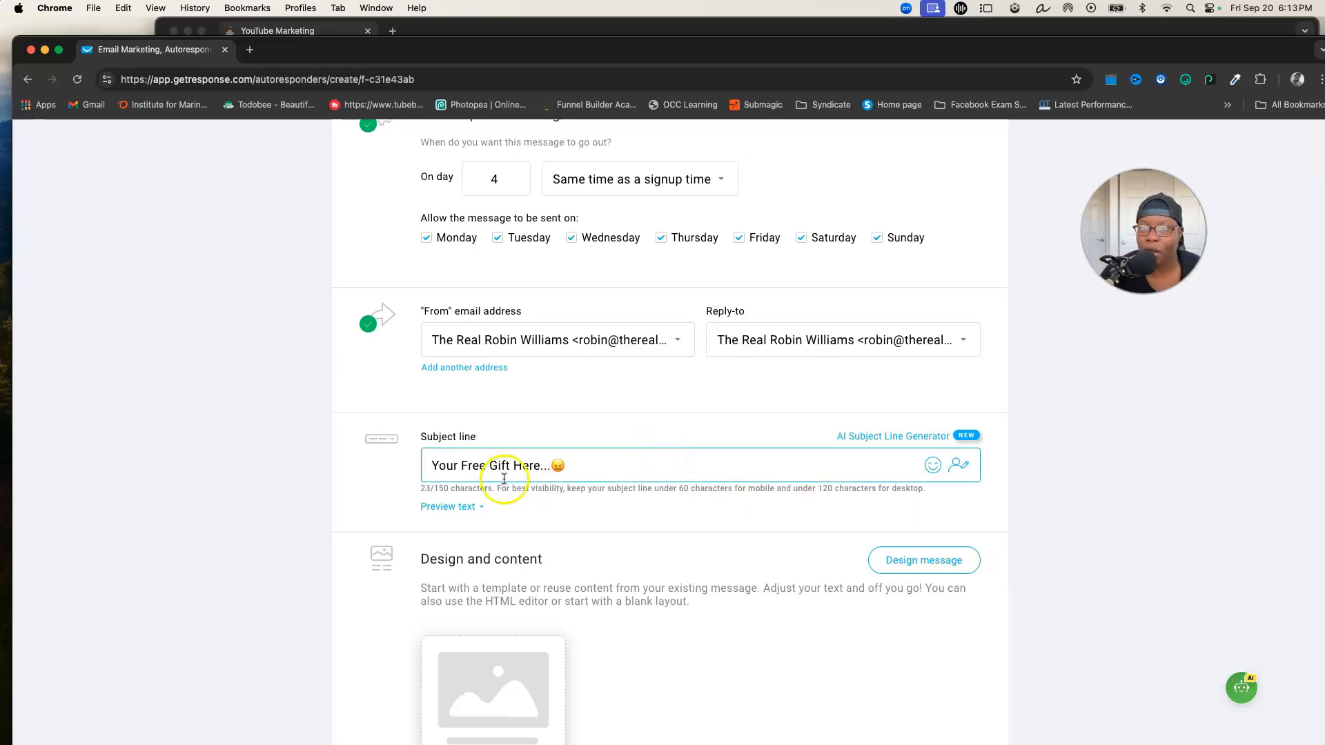
Insert the [[firstname]] merge field at the start of the subject line, followed by a space
left_click(947, 462)
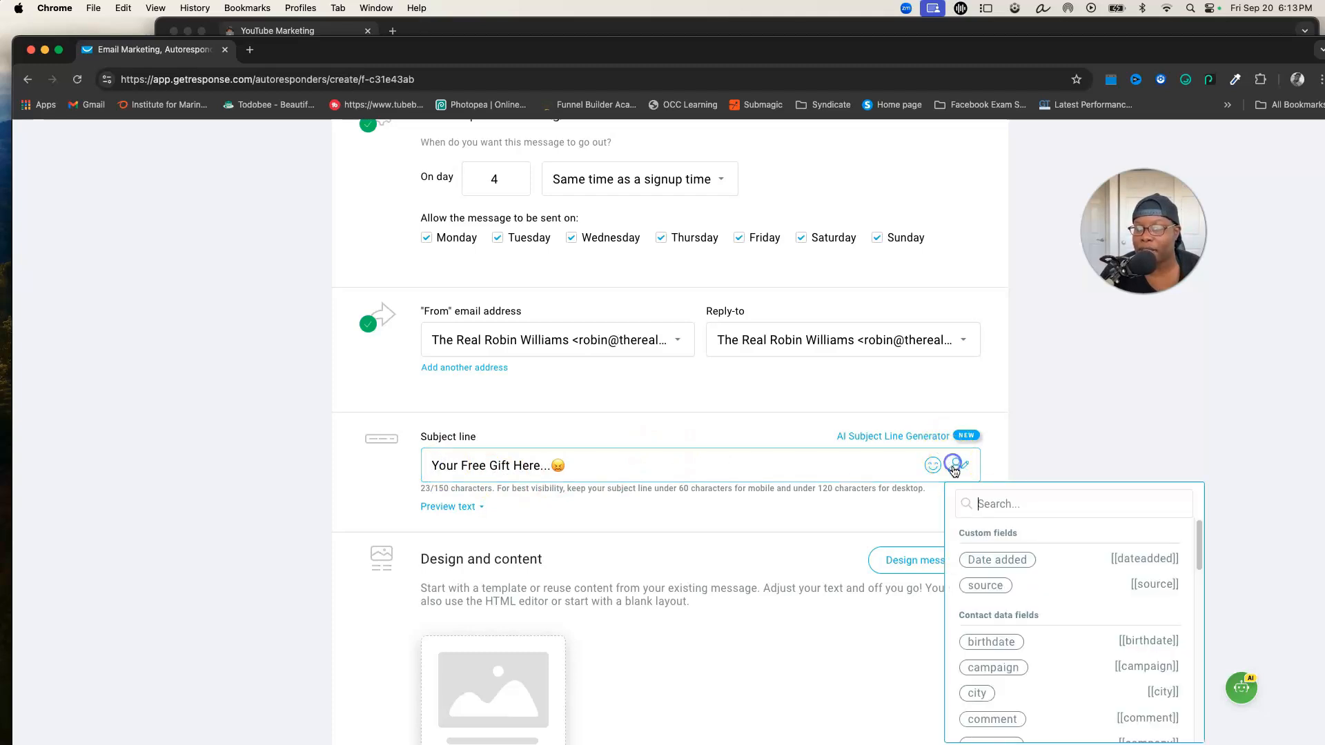
left_click(994, 506)
type("f")
left_click(1014, 586)
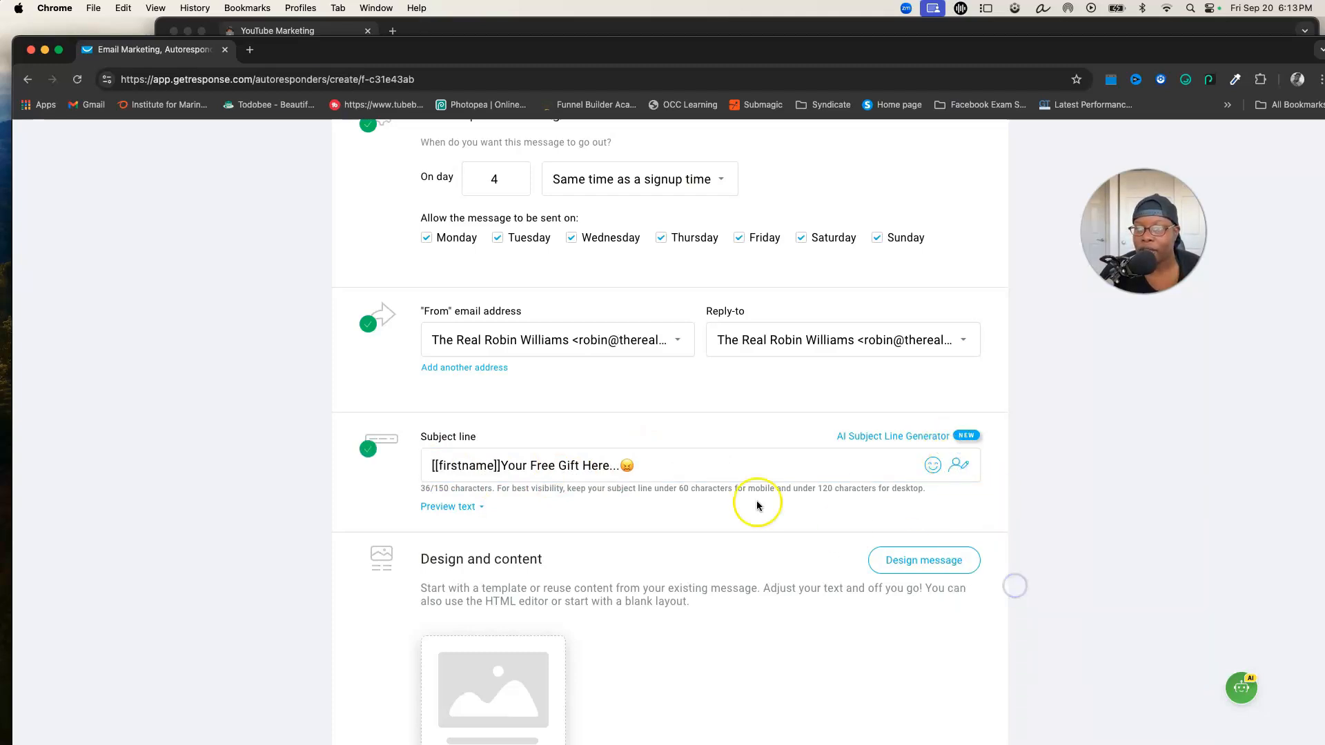
left_click(504, 462)
type(".")
left_click(552, 447)
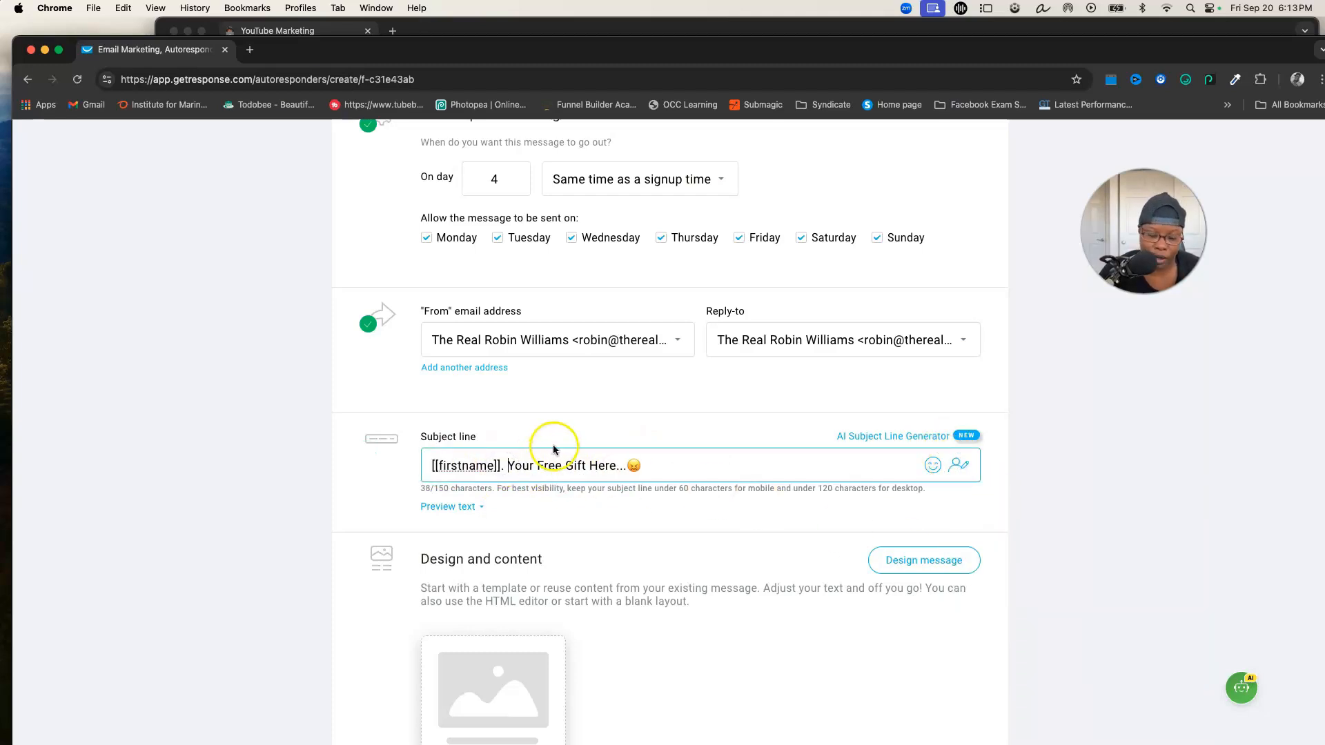
key("BackSpace")
key("BackSpace")
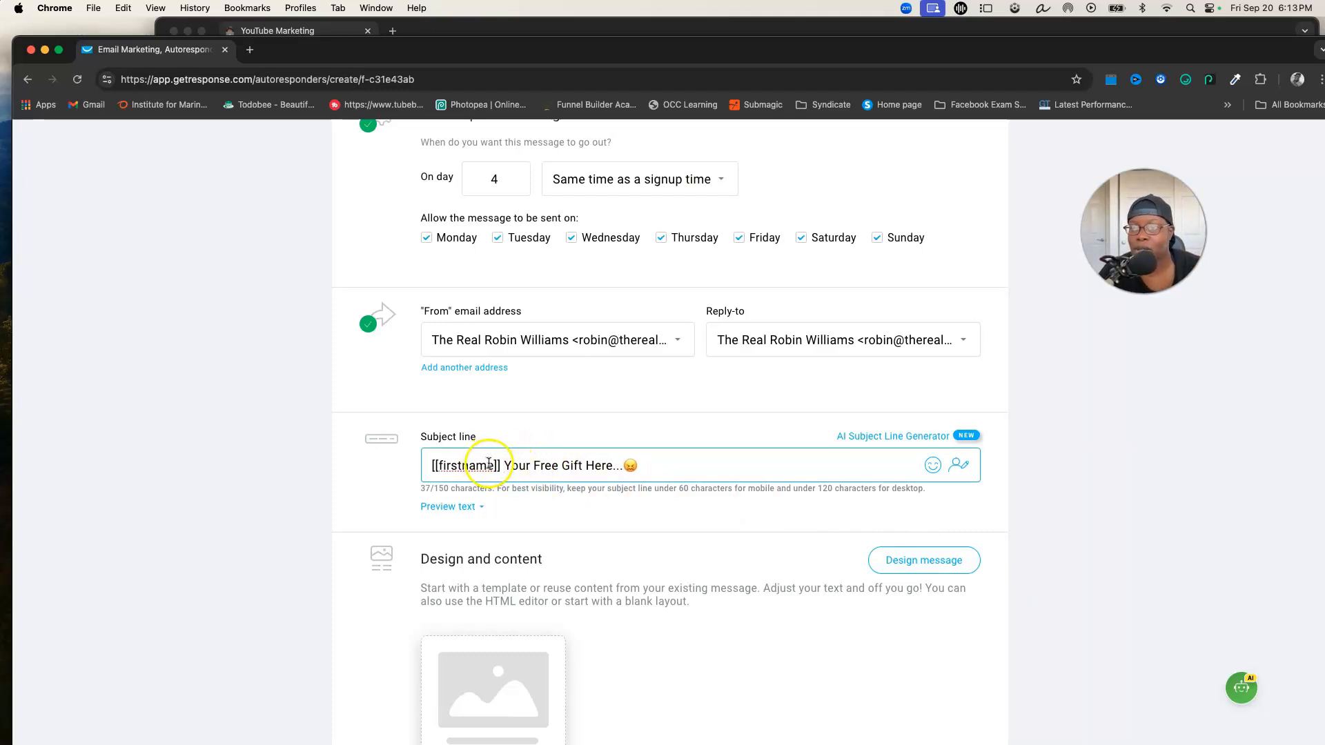
left_click(957, 465)
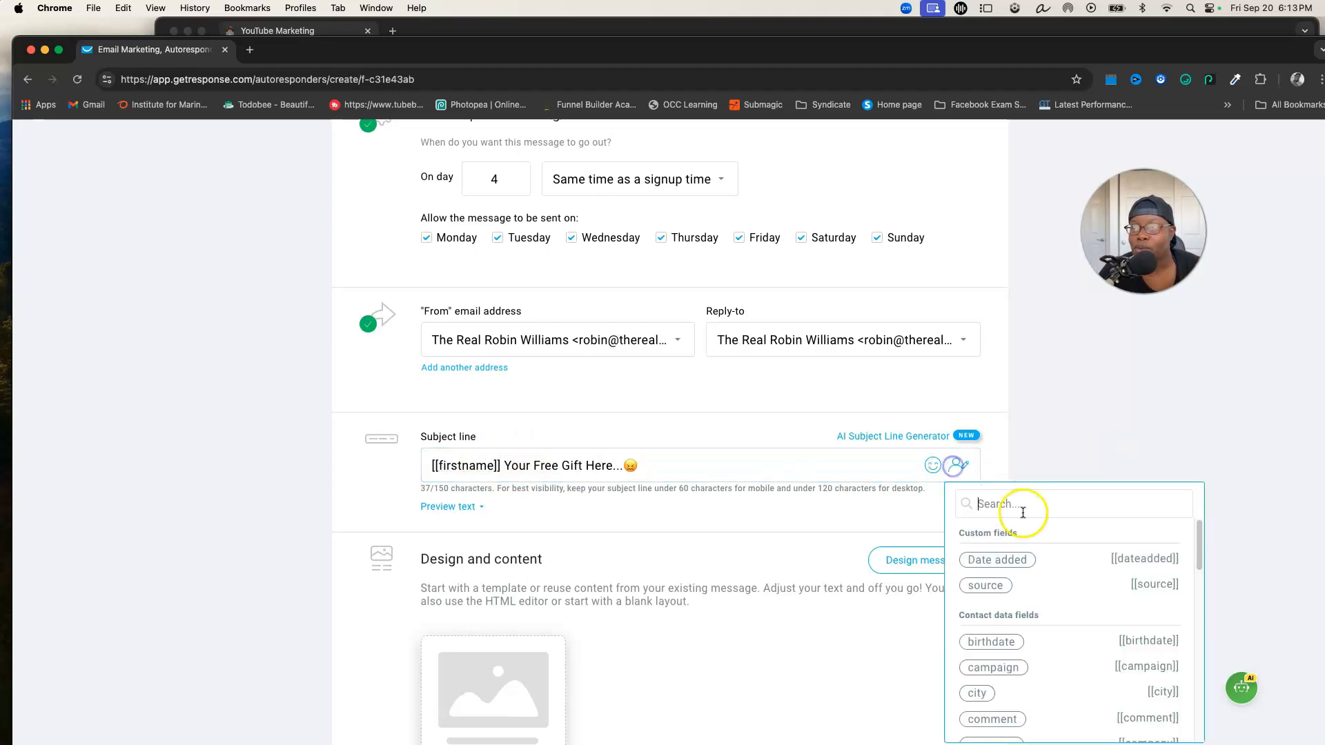
left_click(1034, 497)
type("em")
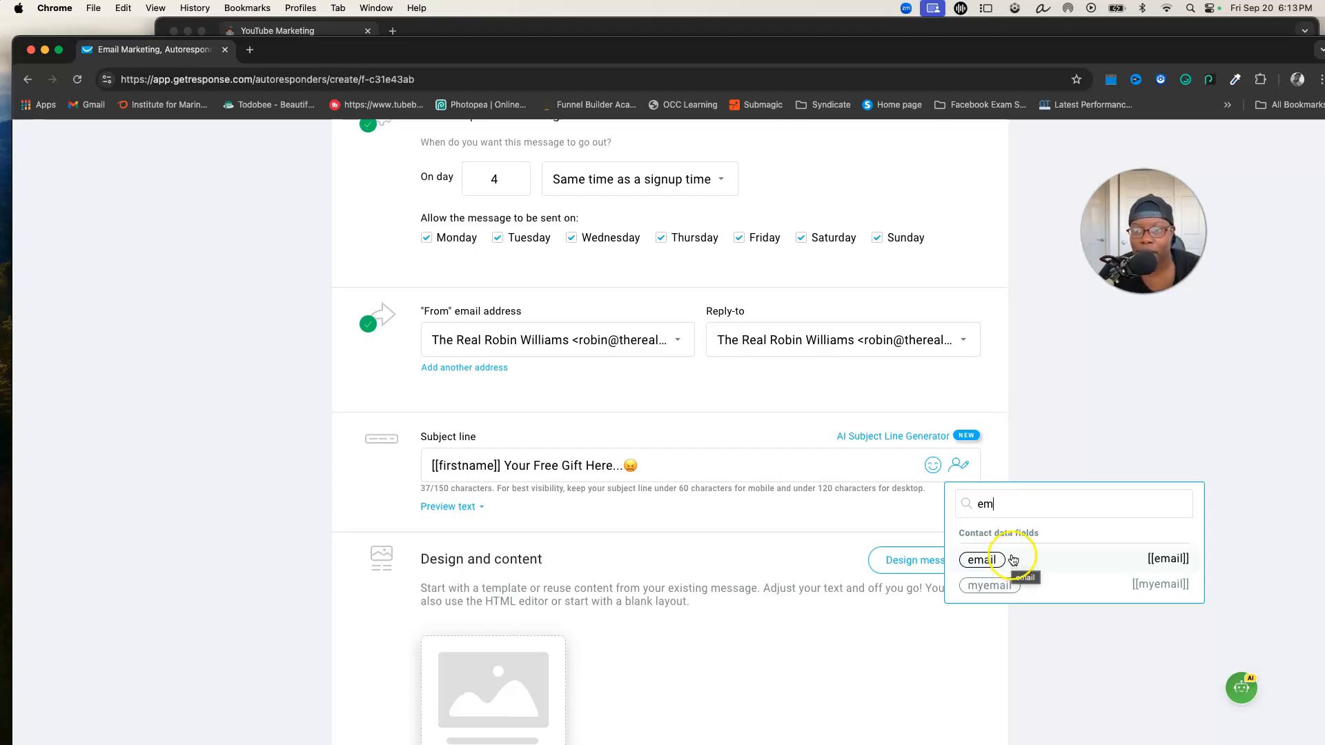
left_click(1147, 410)
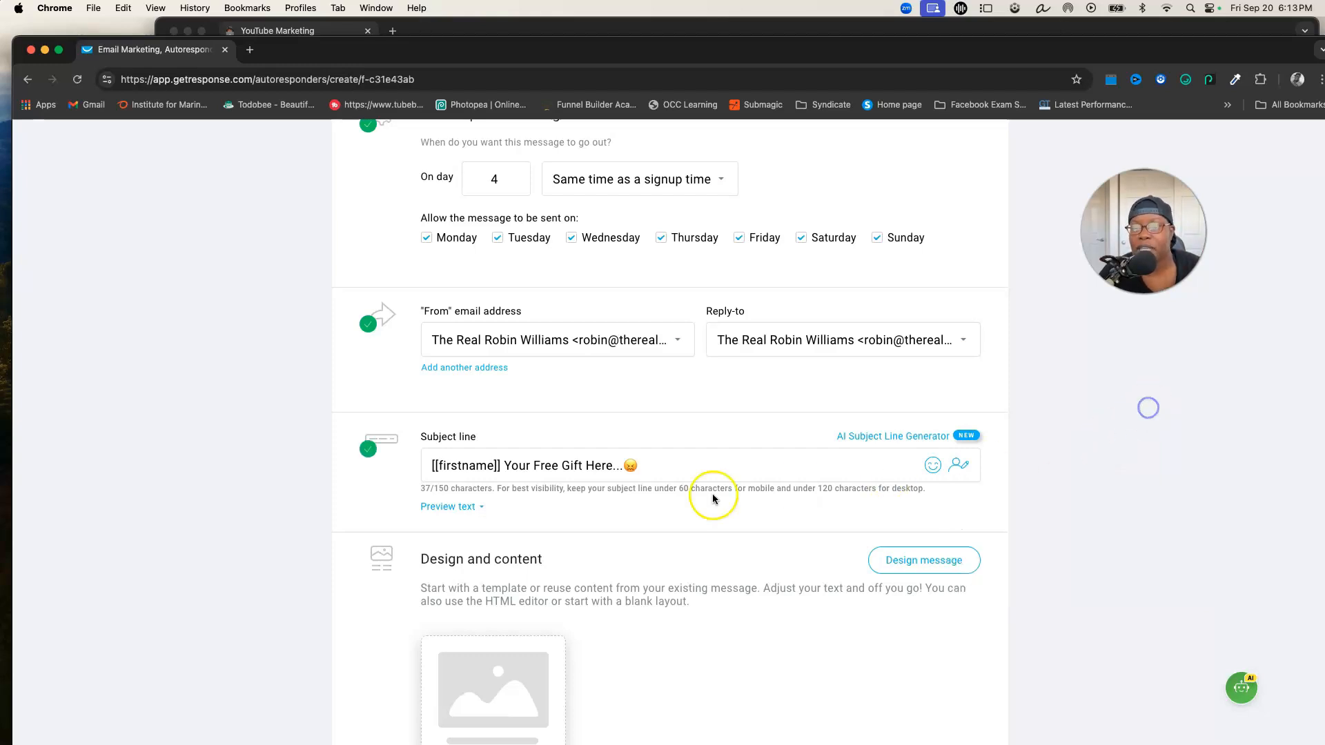
Add the preview text 'expires in 3 hrs...' below the subject line
left_click(478, 508)
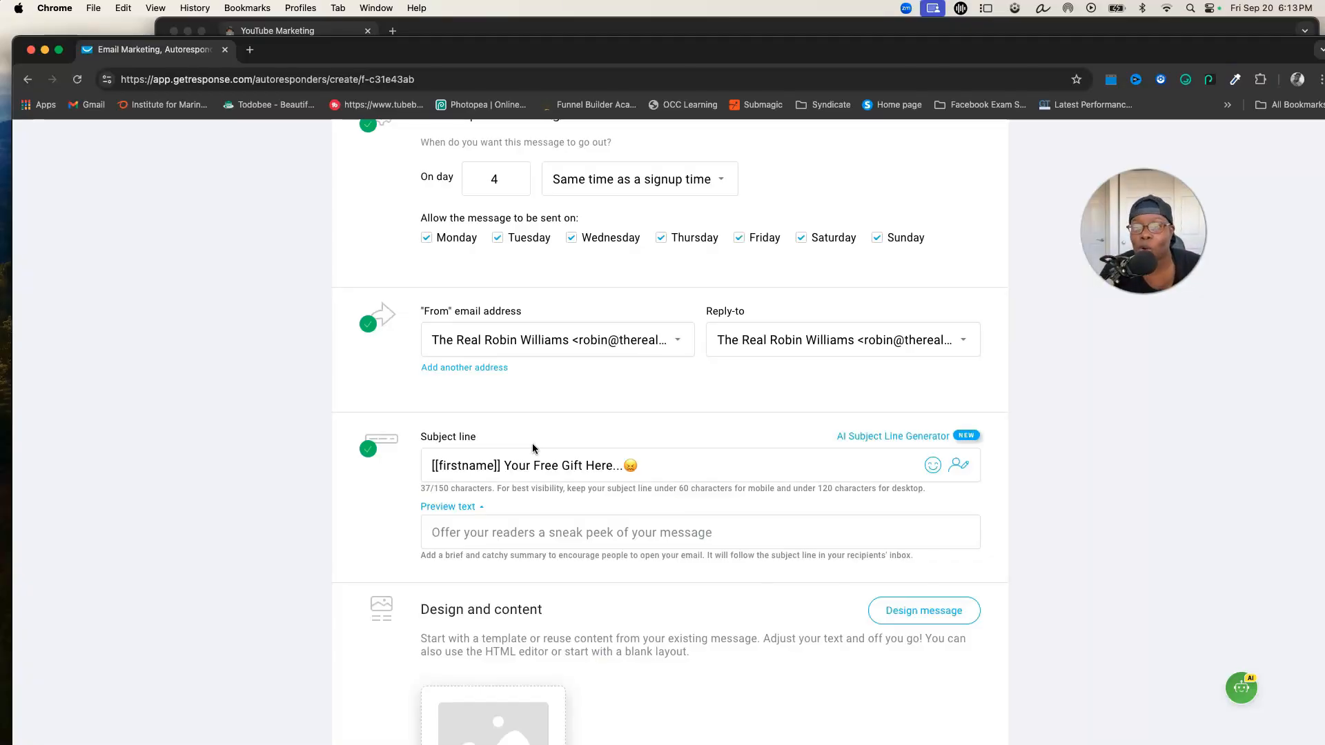
left_click(497, 532)
type("ex")
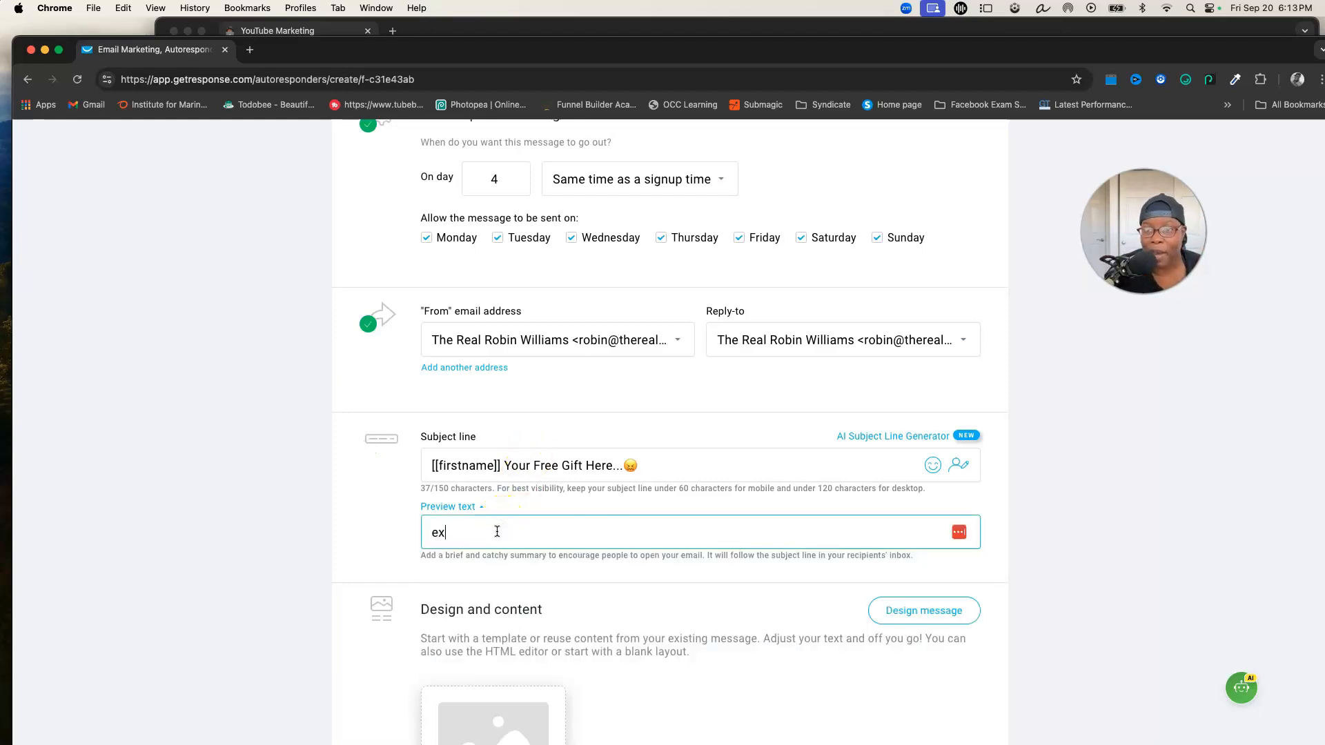
type("pires in 3 hrs")
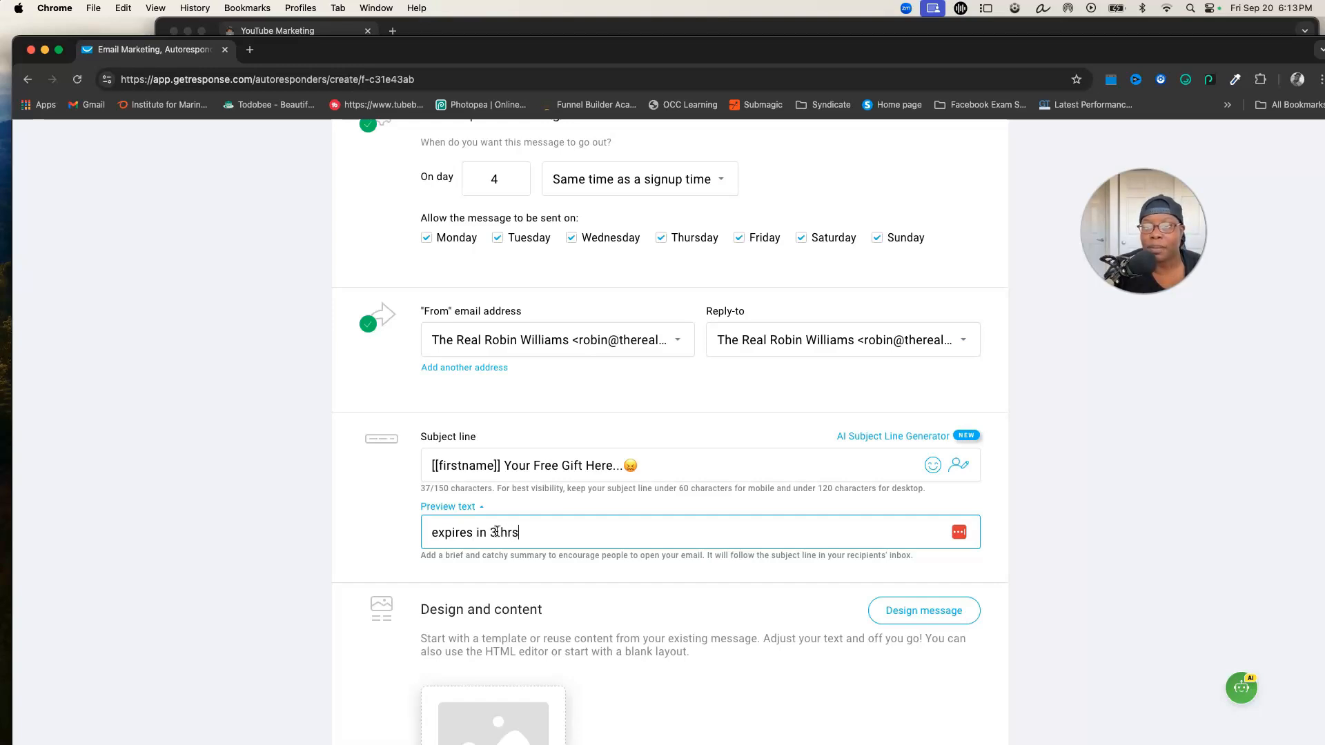
type("...")
left_click(1056, 556)
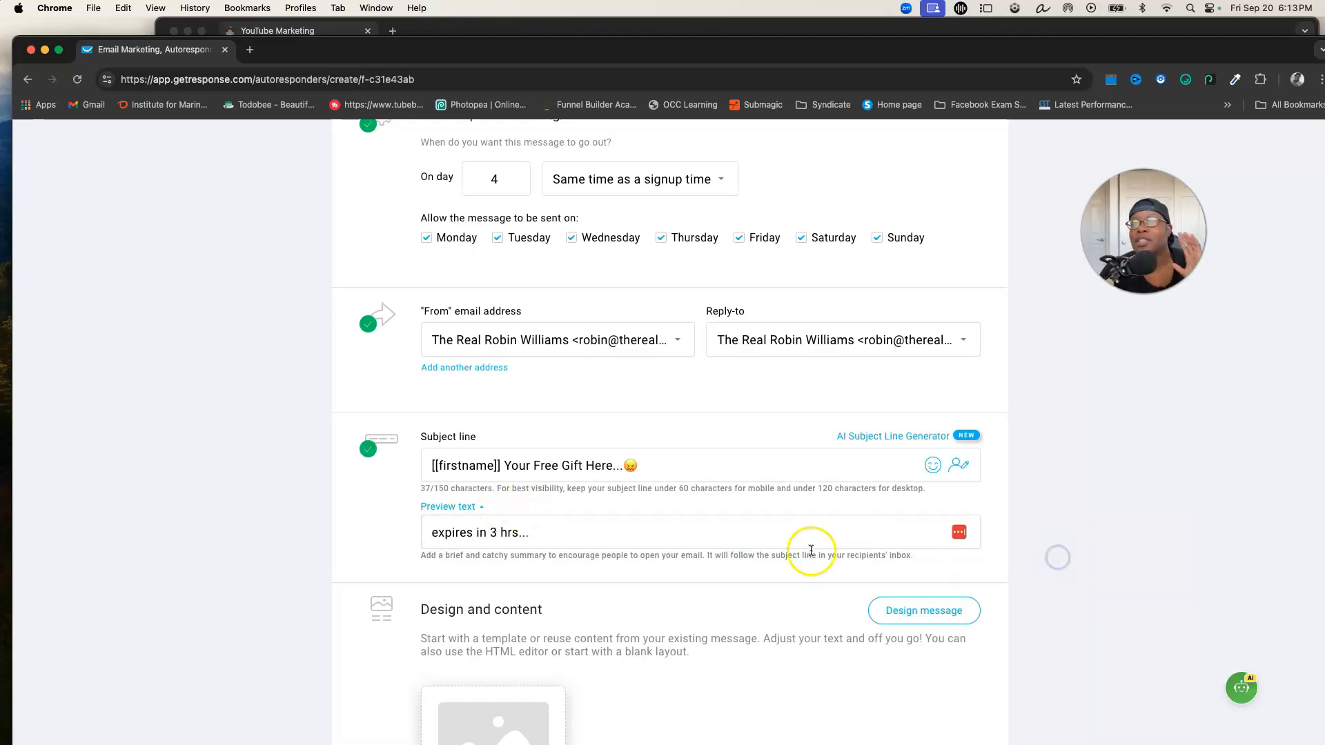
Start designing the message content from a blank template
scroll(631, 523, "down", 5)
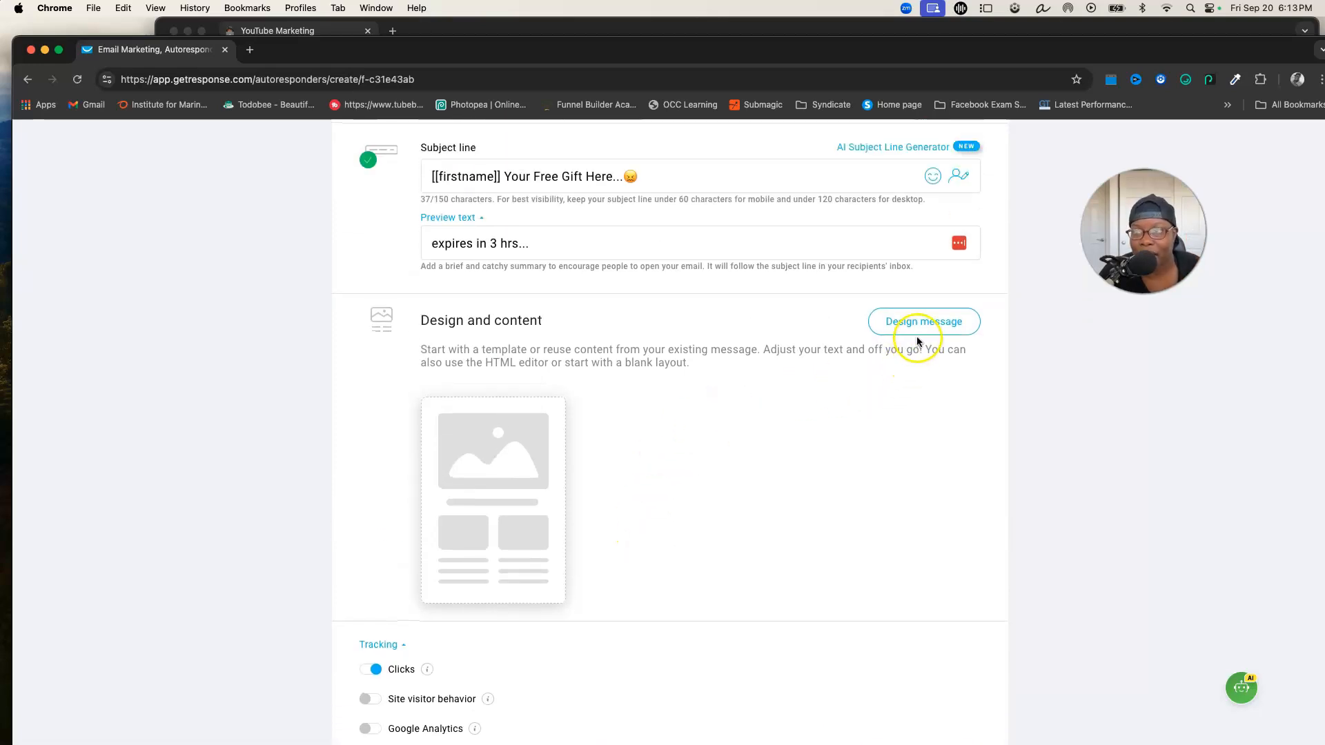
left_click(917, 326)
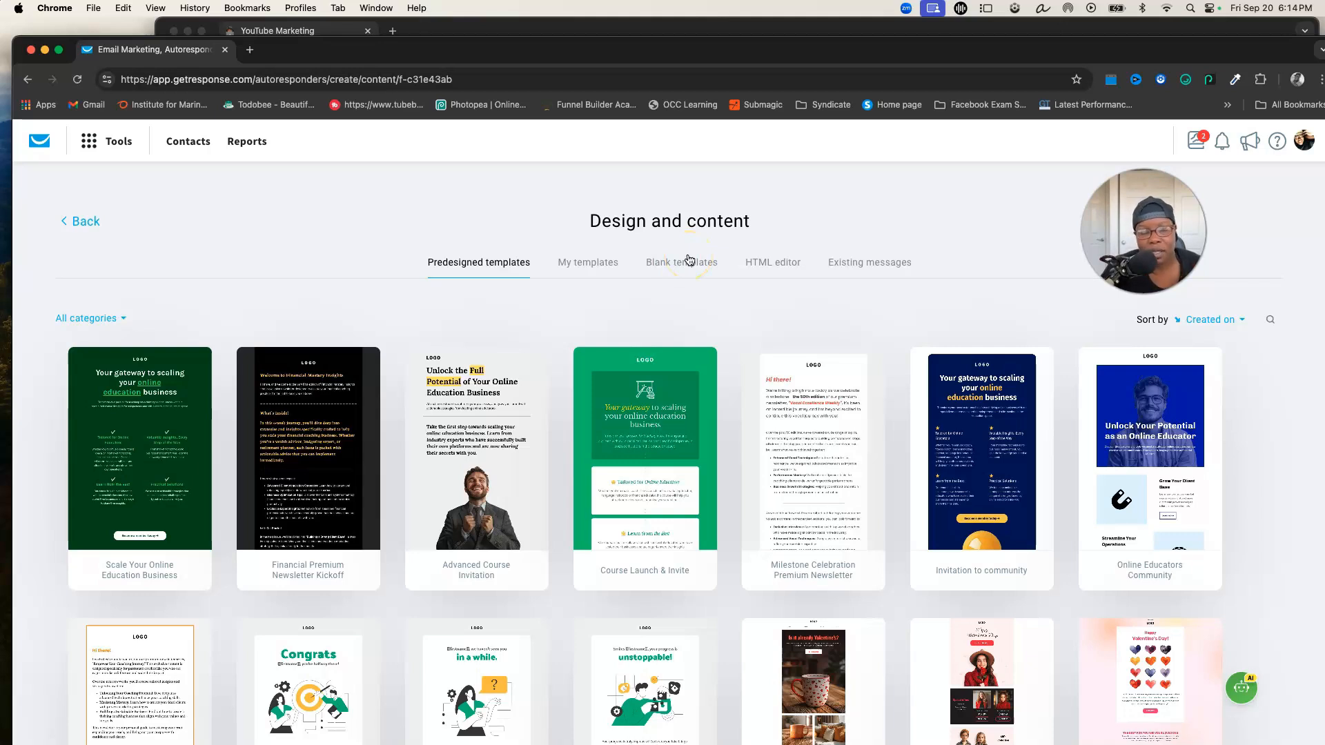
mouse_move(624, 475)
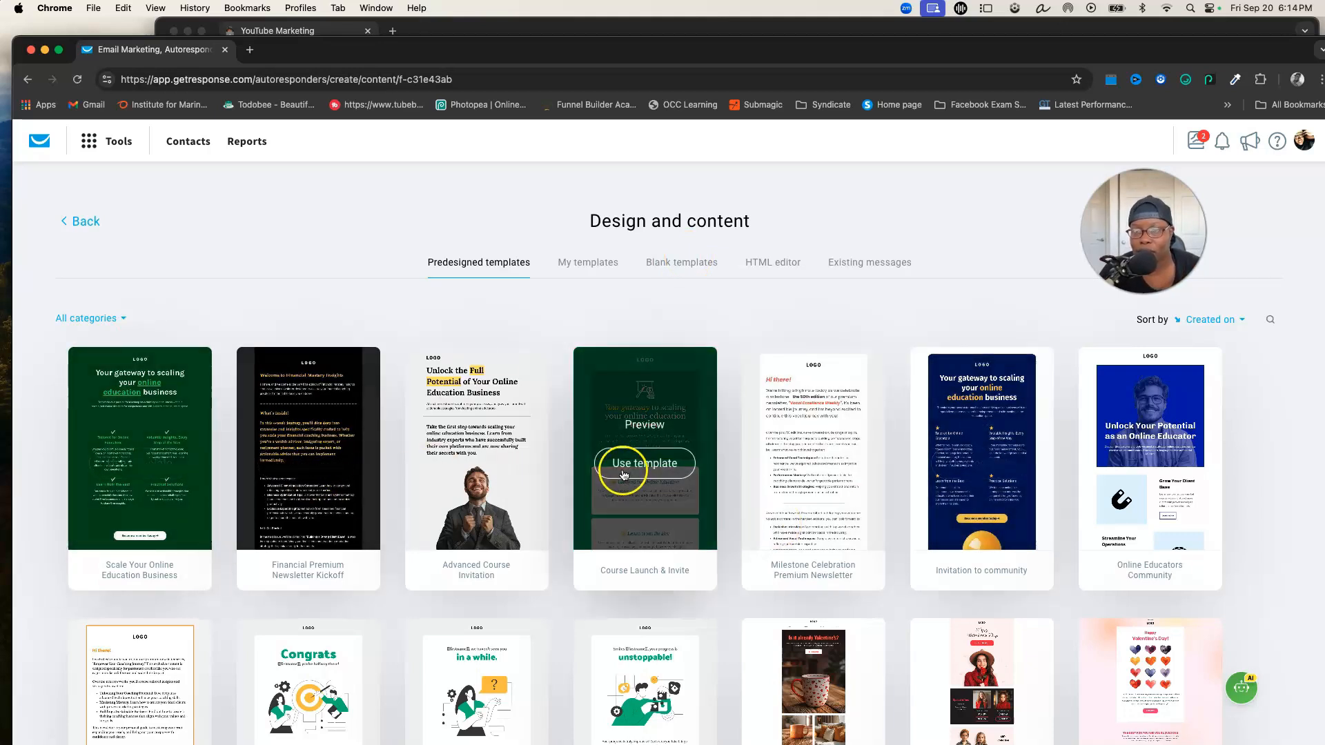
left_click(675, 261)
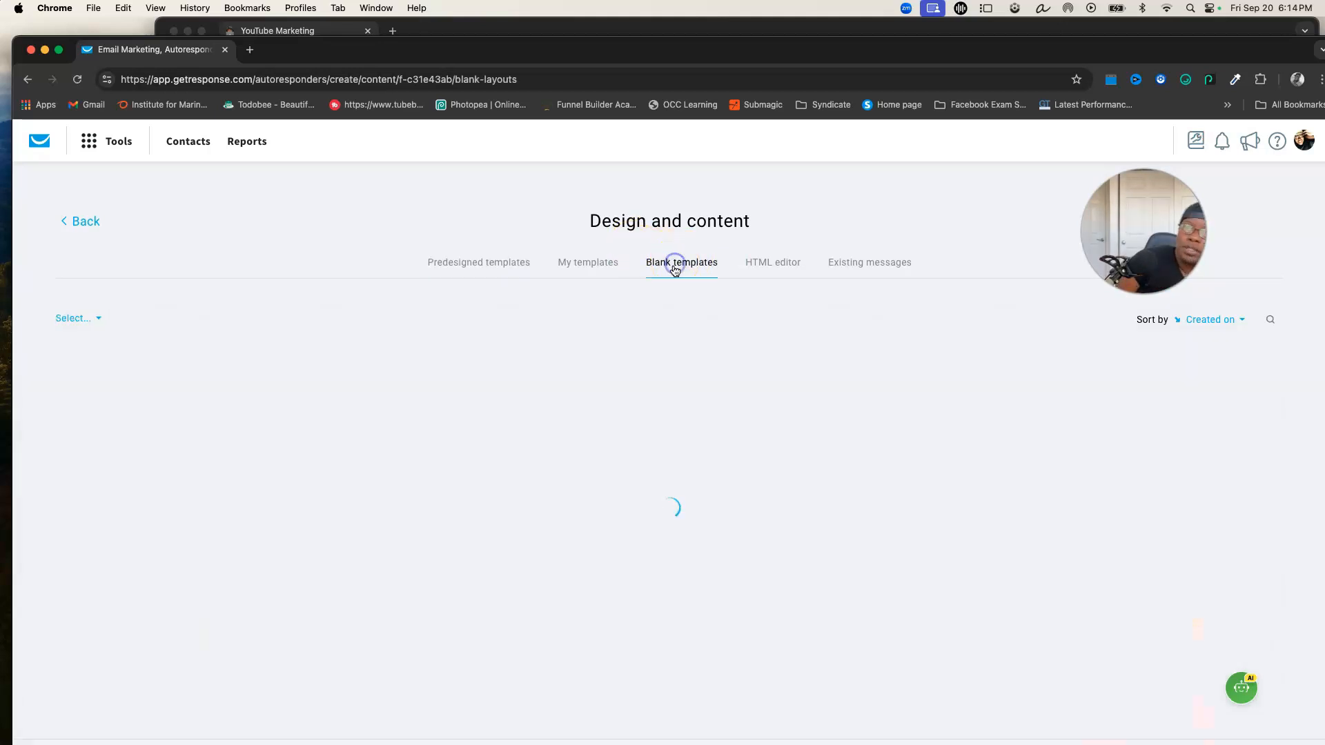
left_click(652, 461)
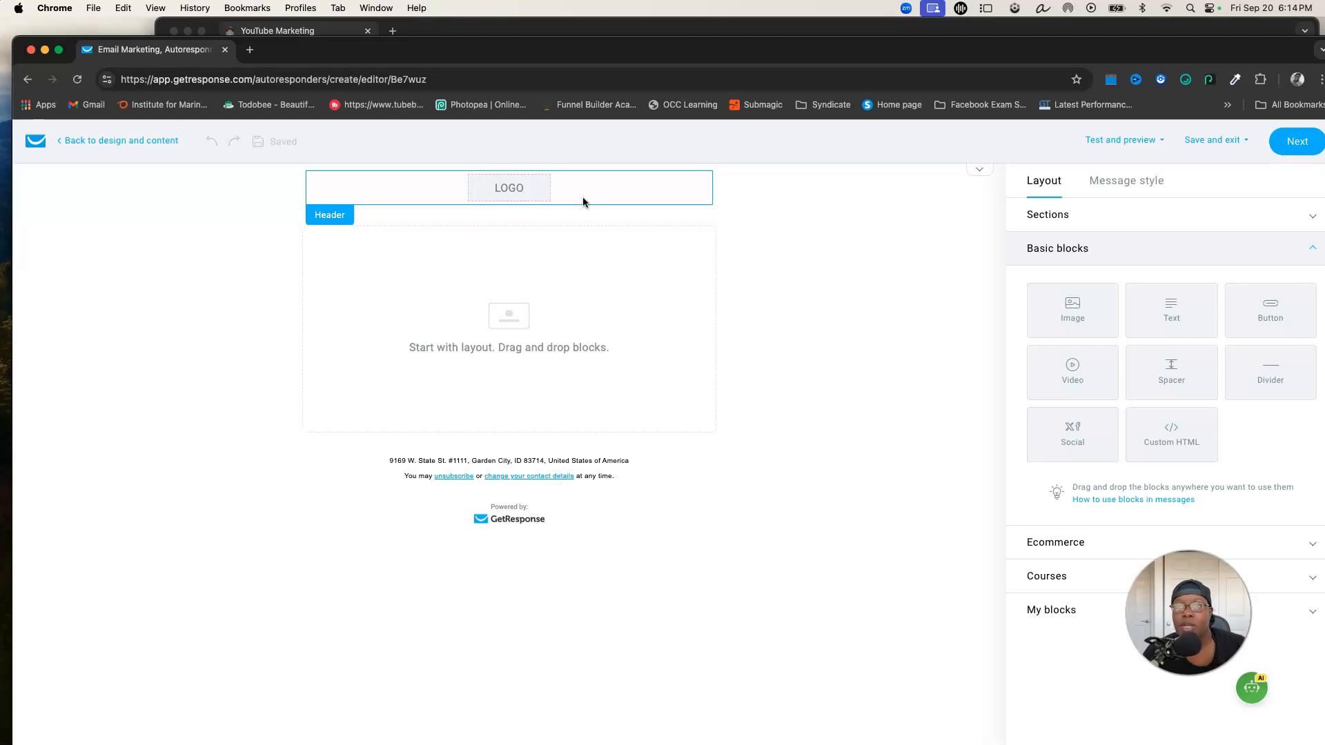
Turn off the logo in the message header and return to the layout blocks
left_click(623, 185)
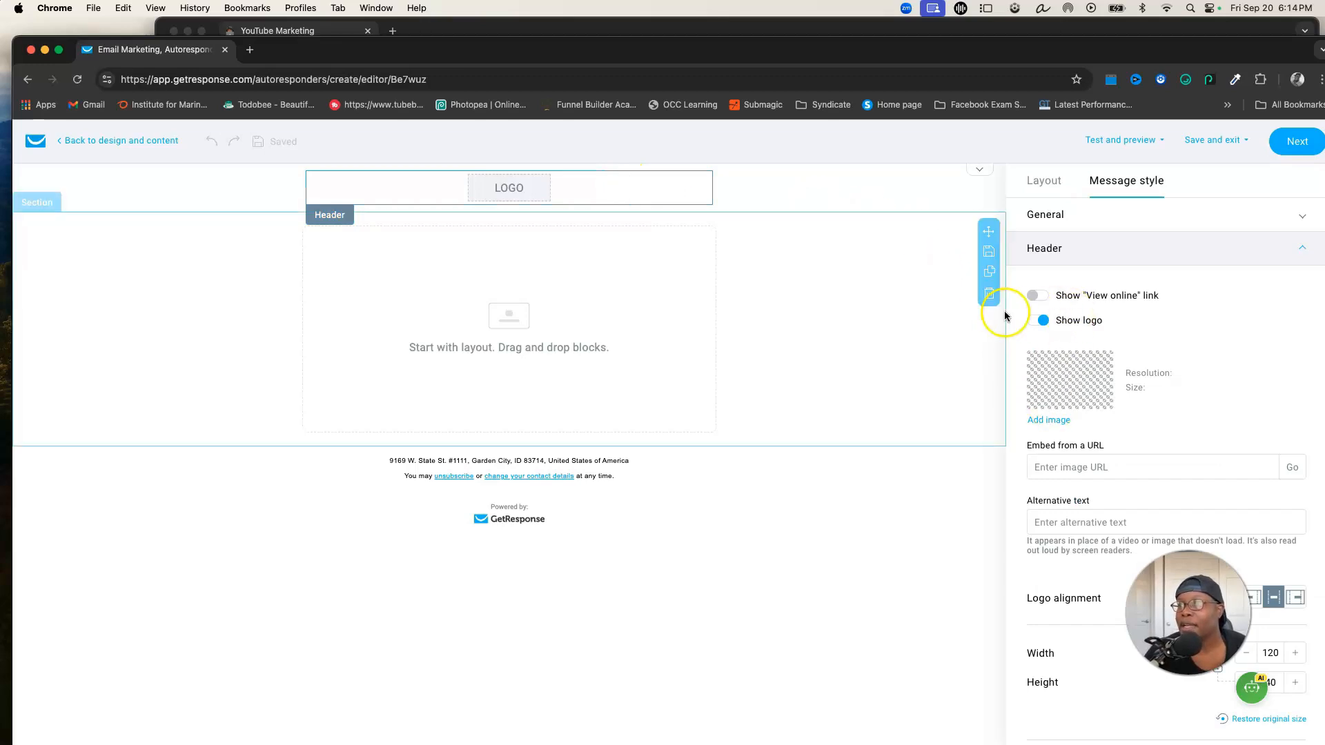
left_click(1038, 320)
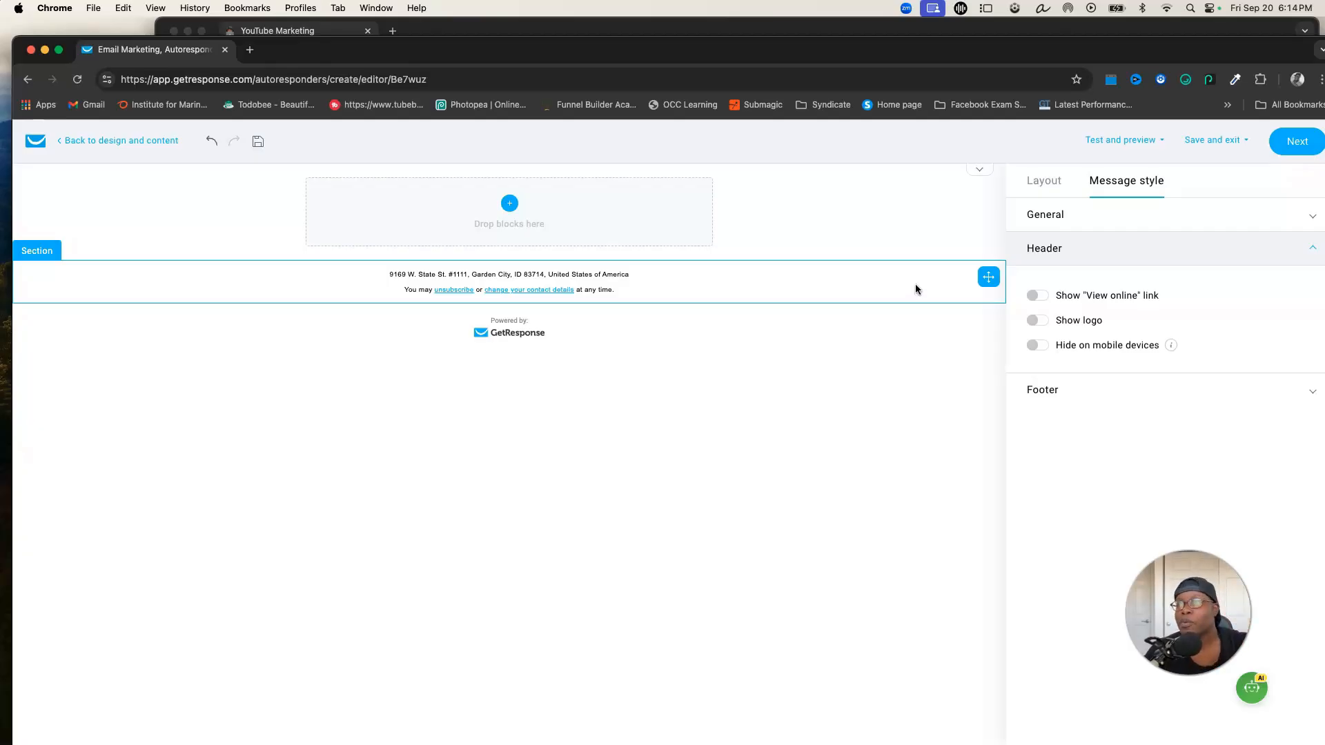
left_click(1120, 140)
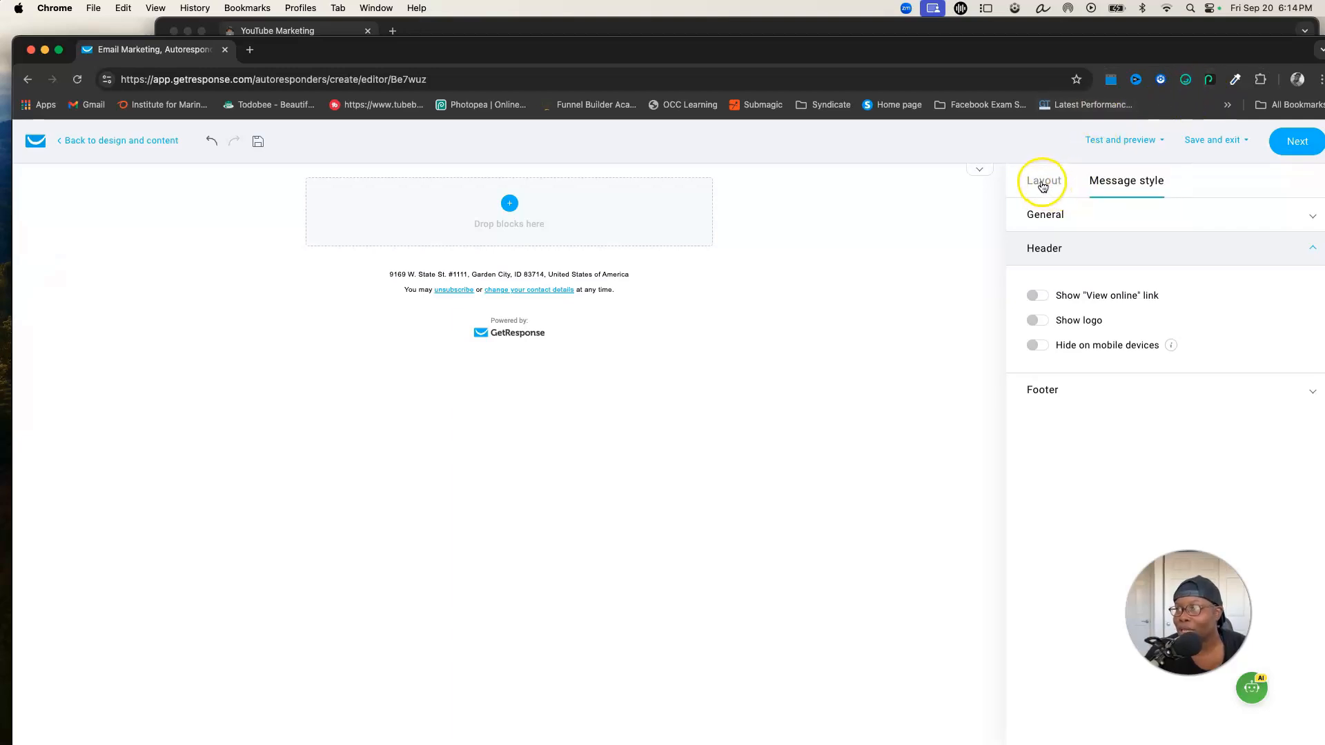
left_click(1042, 187)
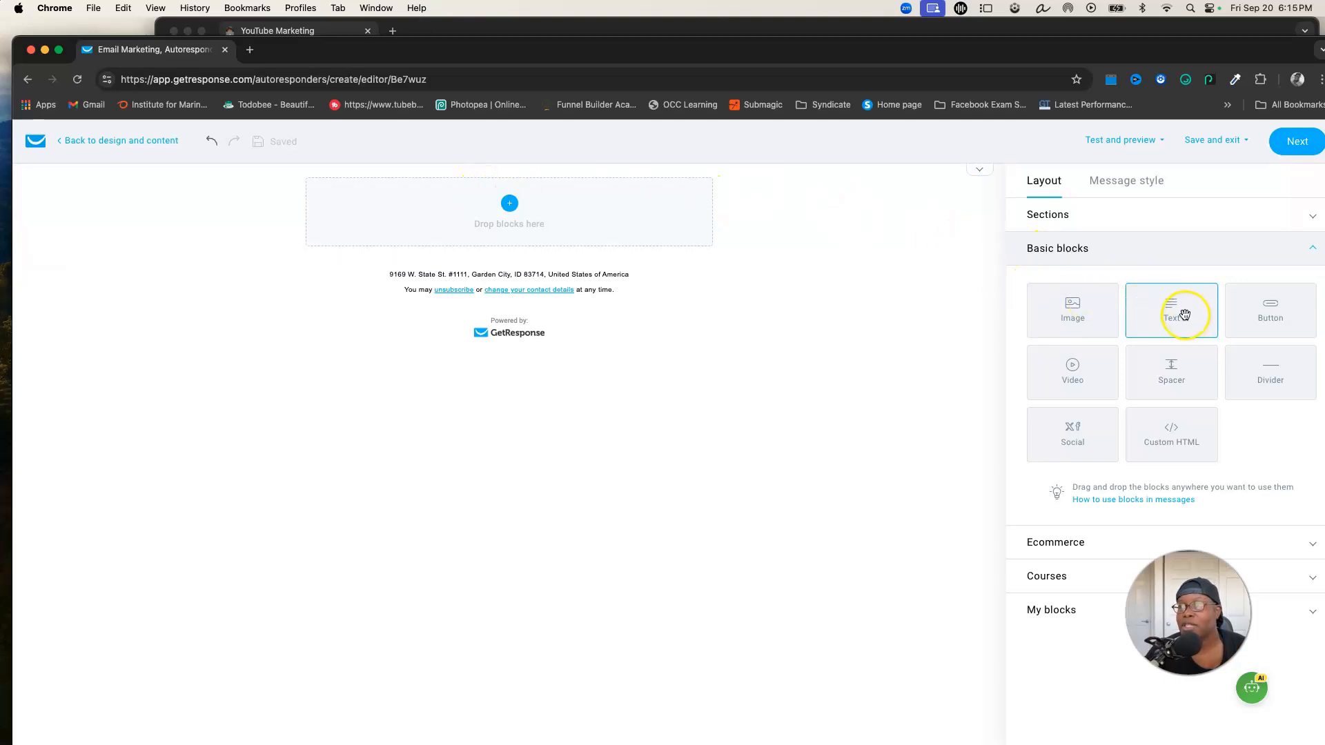
Add a Text block to the message and paste the email copy into it
left_click_drag(1177, 308, 580, 216)
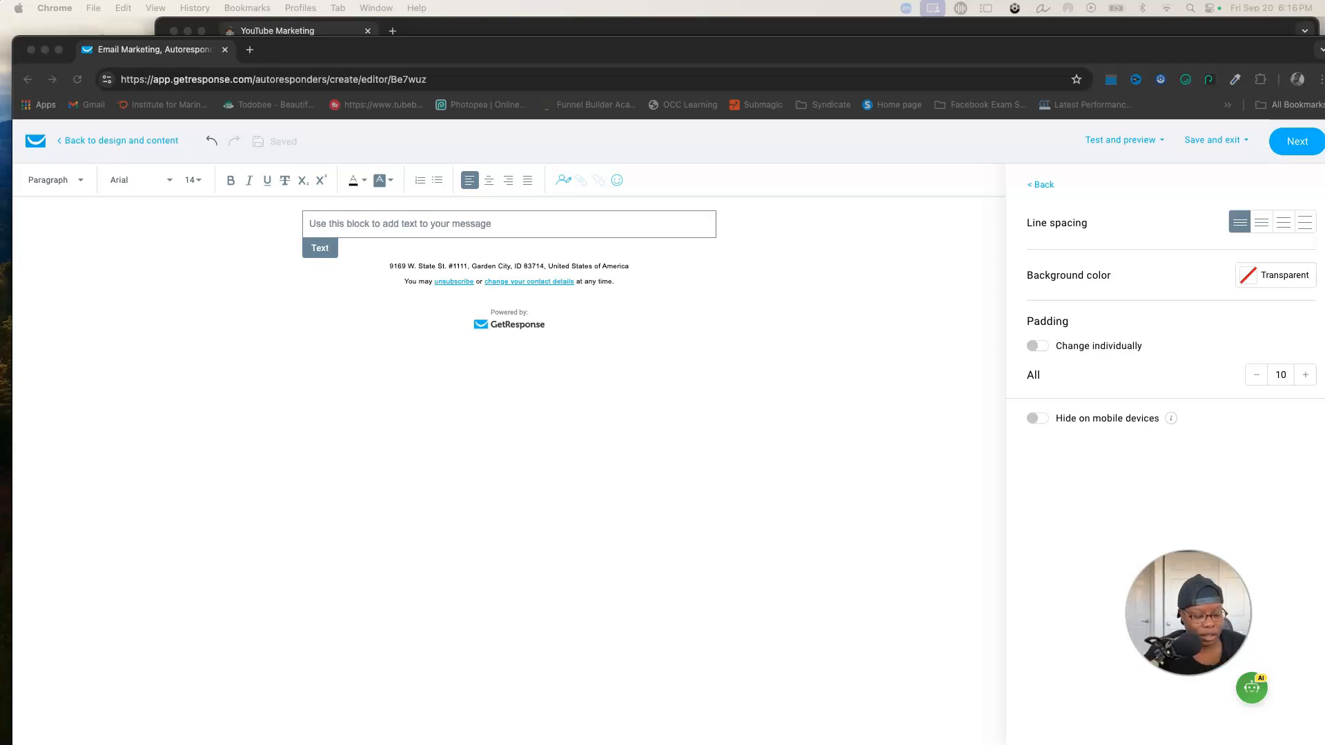
left_click(361, 223)
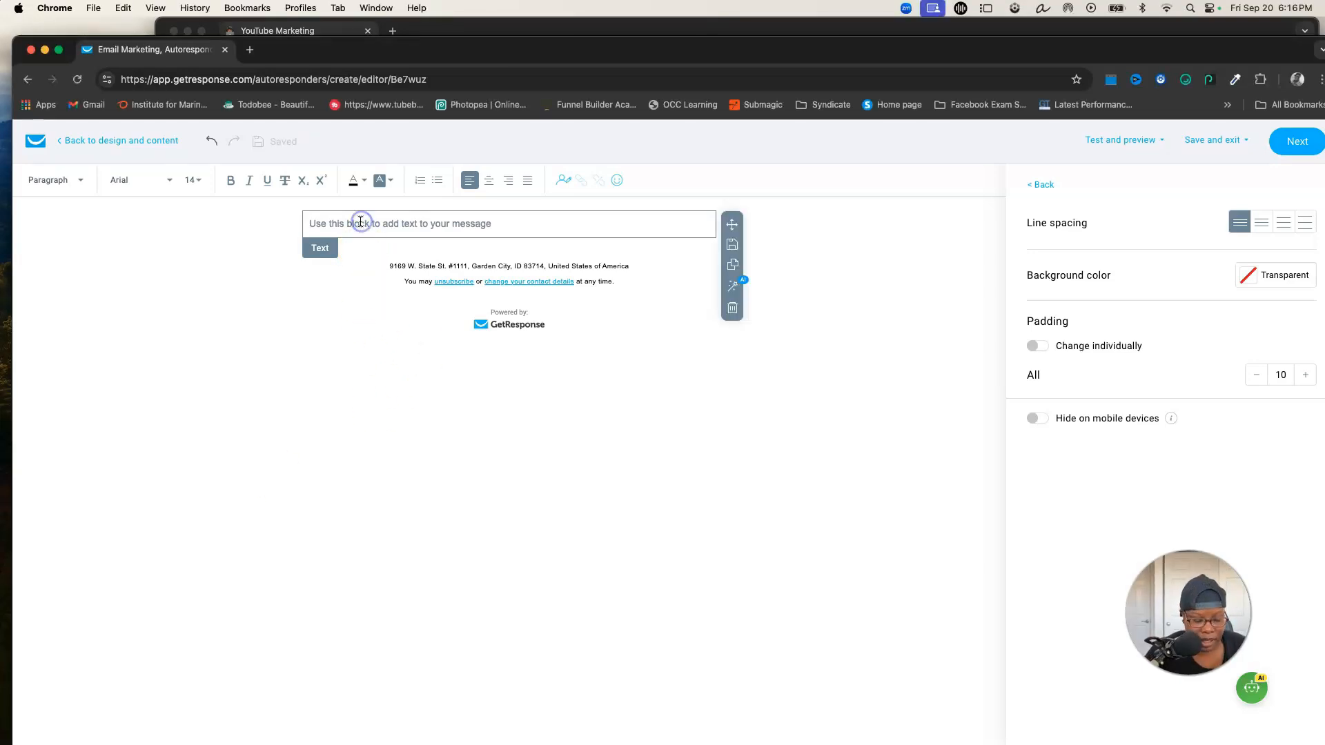
type("Hey Robin,  Want to know the difference between wealthy and poor people?   Click Here To Watch Bob Proctor Discovery on The #1 Way to Becoming Wealthy     Talk soon! The Real Robin Williams    P.S. Check out the whole page as I help you start a legitimate MSI for as little as .82 cents a day.  Check Out Bob's Video Here    DISCLAIMER:  None of my products nor am I associated with any of Bob Proctor's businesses or business partners.")
Remove the extra blank lines from the pasted email text
left_click(357, 297)
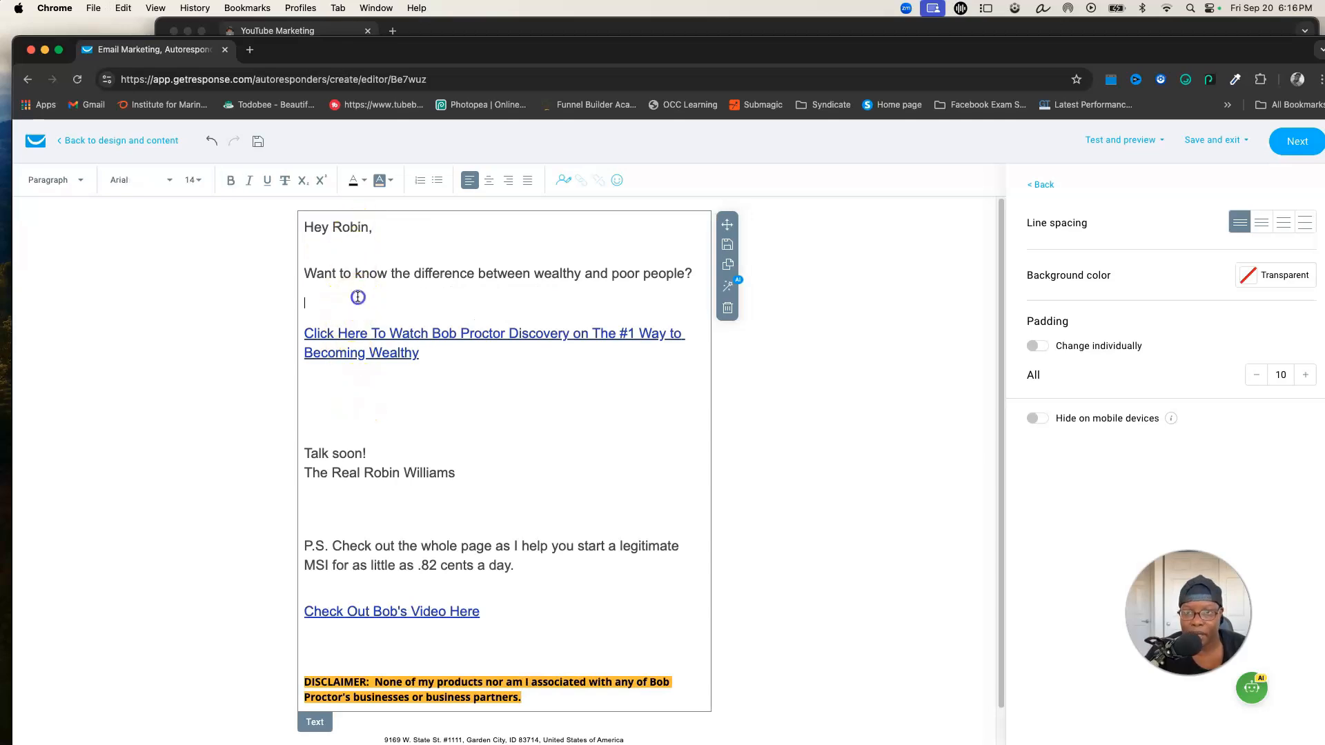
key("BackSpace")
left_click(327, 405)
key("BackSpace")
key("BackSpace")
key("BackSpace")
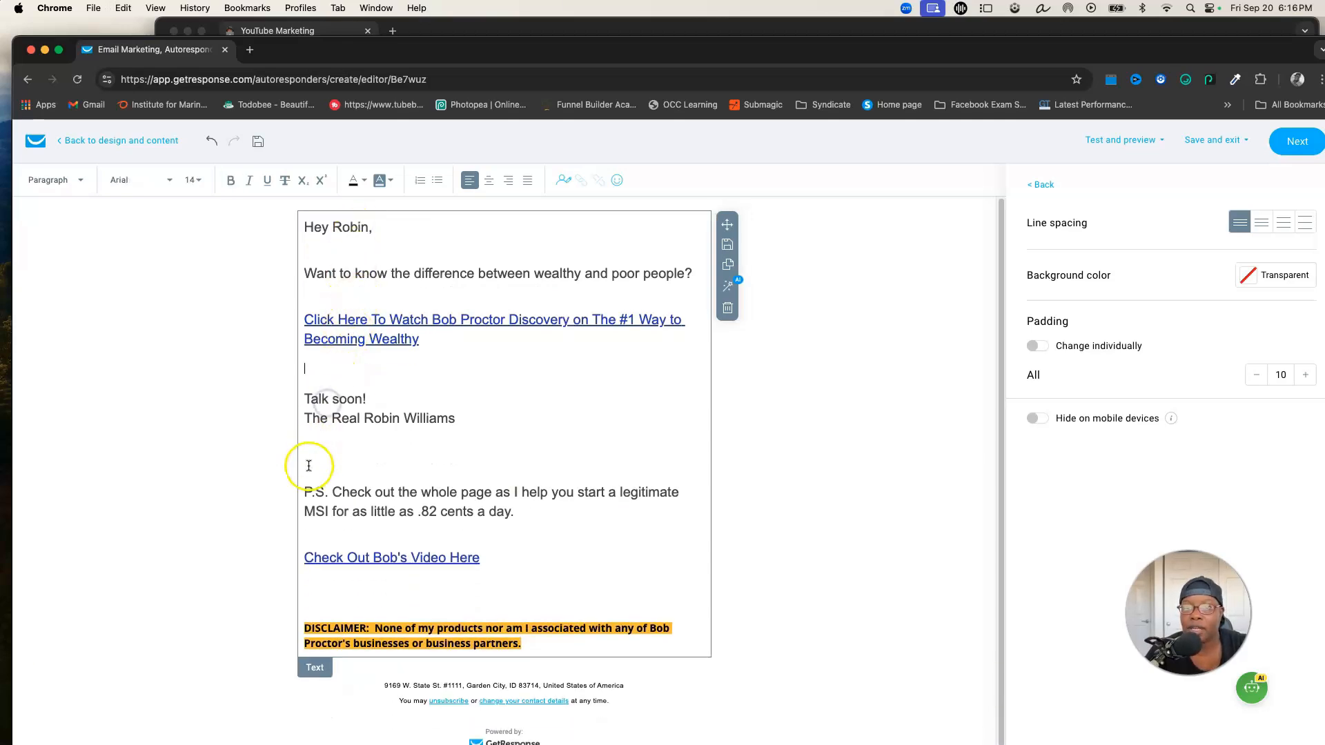
left_click(316, 456)
key("BackSpace")
left_click(345, 583)
key("BackSpace")
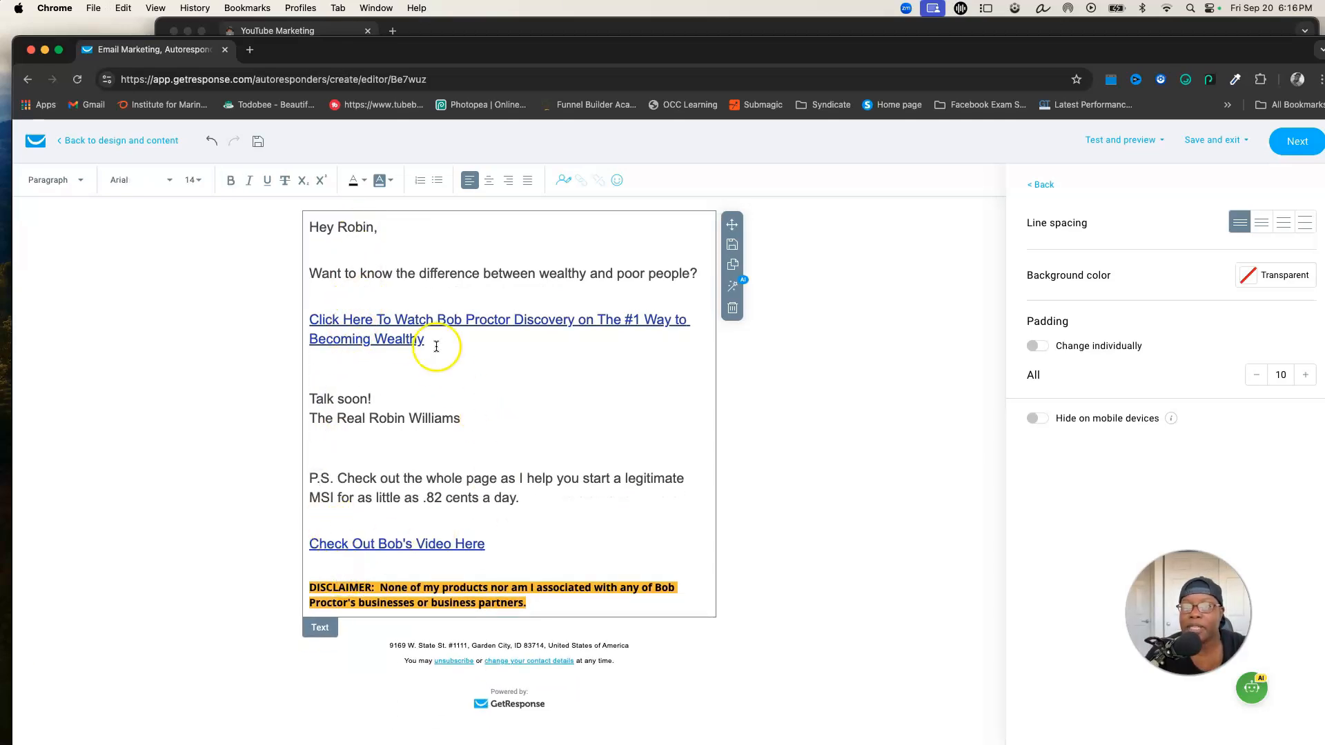
Preview the finished email and exit the preview
left_click(1151, 143)
left_click(1097, 200)
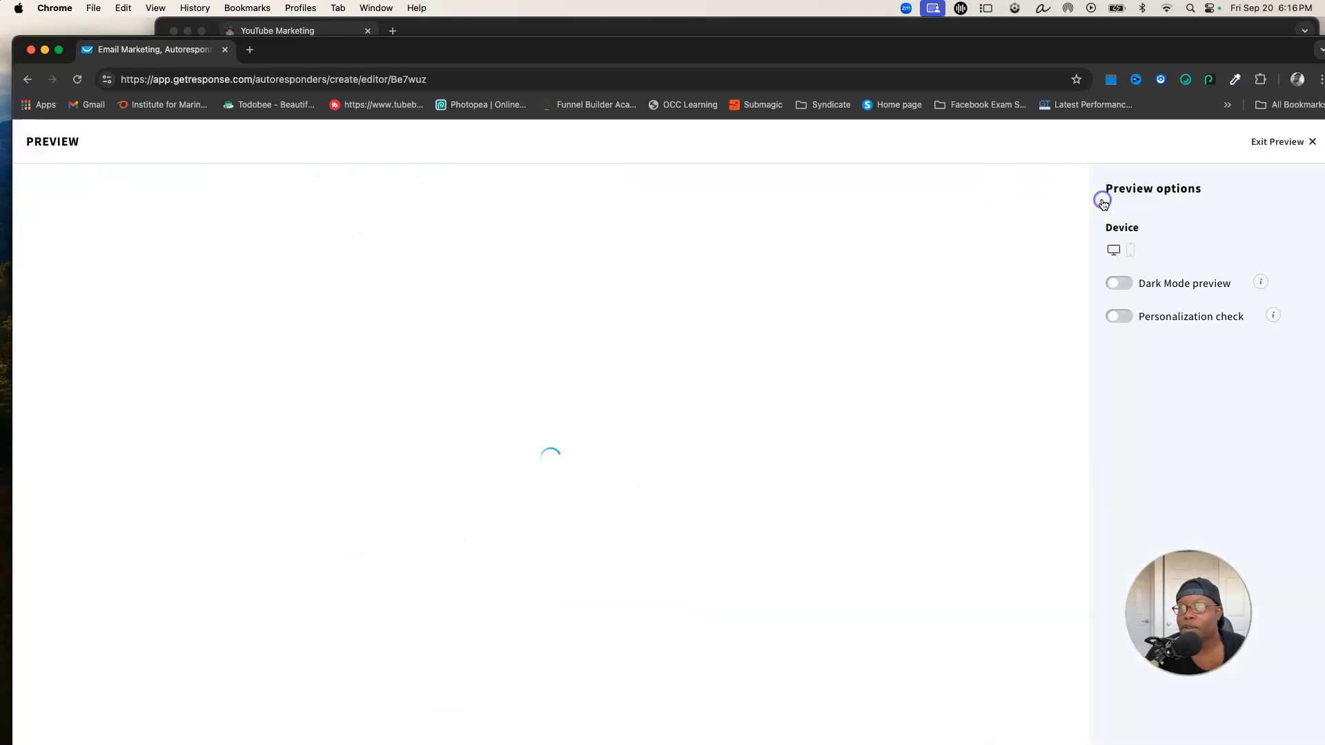
left_click(633, 302)
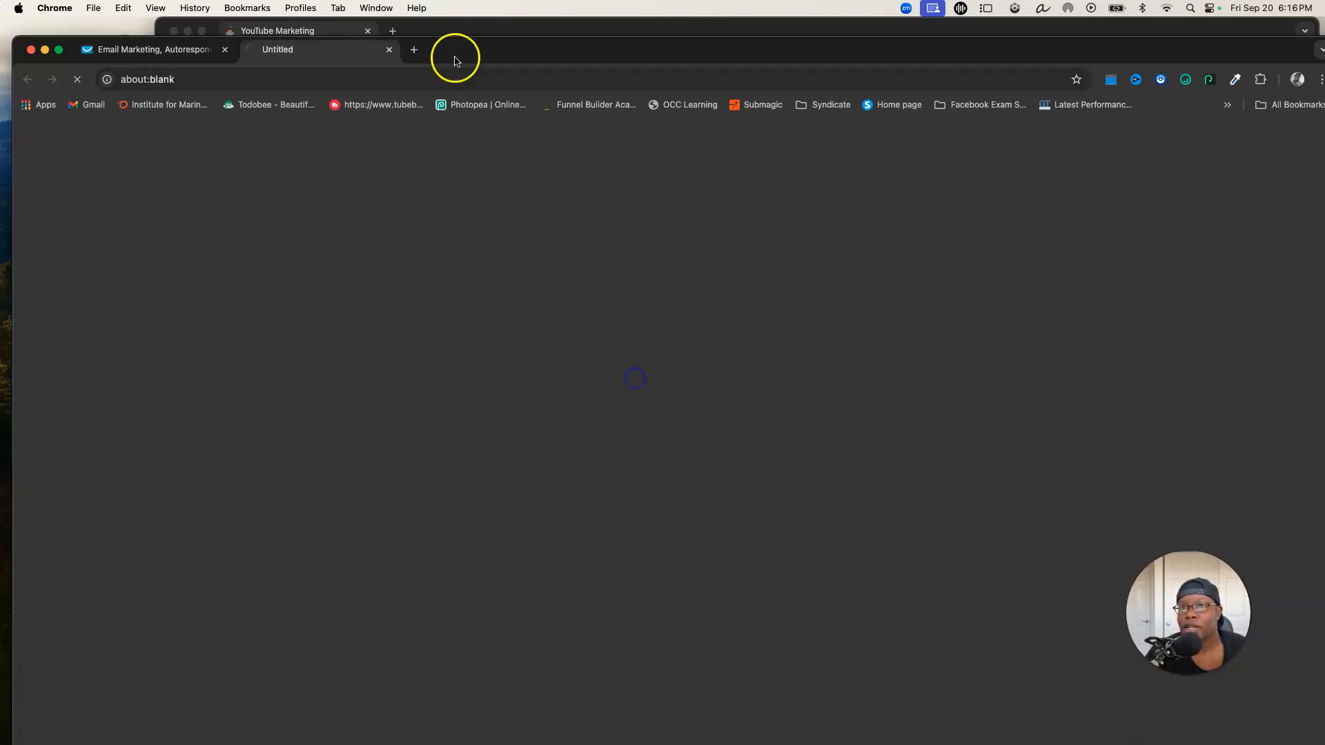
left_click(389, 49)
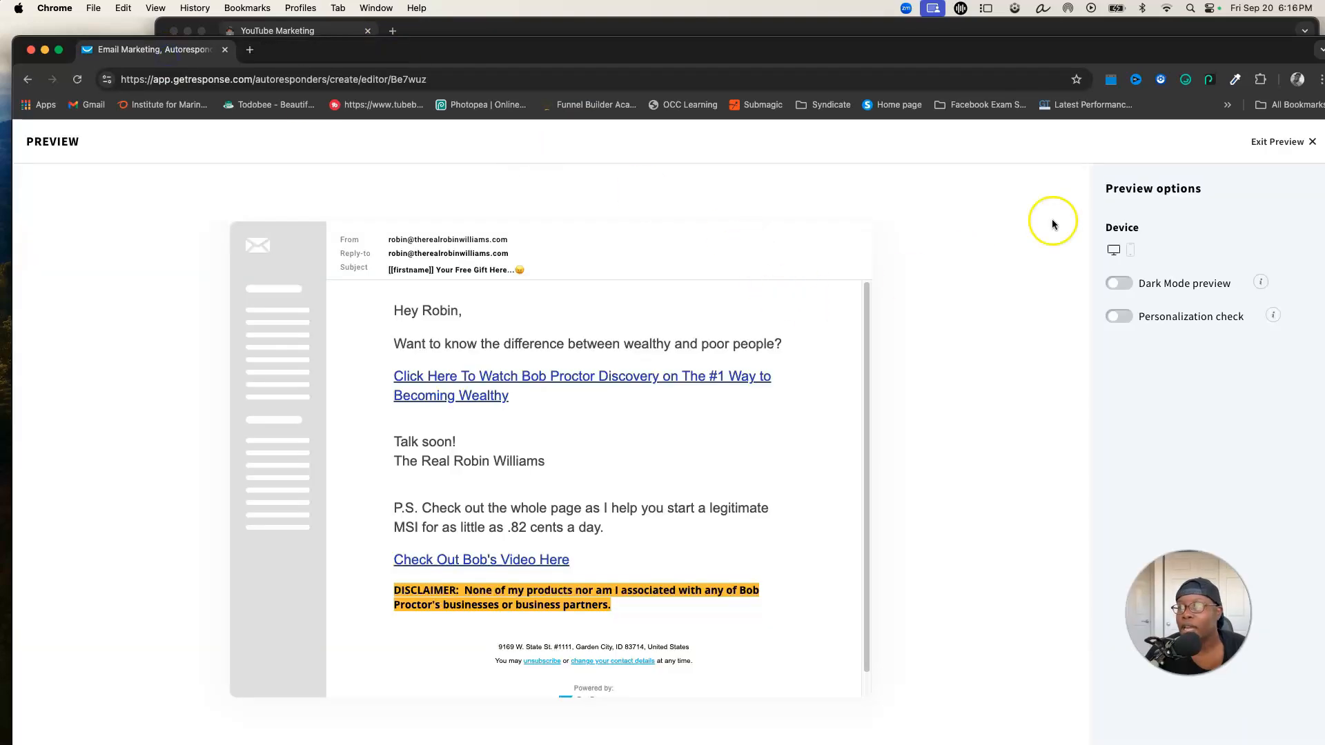
left_click(1300, 148)
Send a test message of the email, then save and leave the editor for the autoresponder settings
left_click(1121, 141)
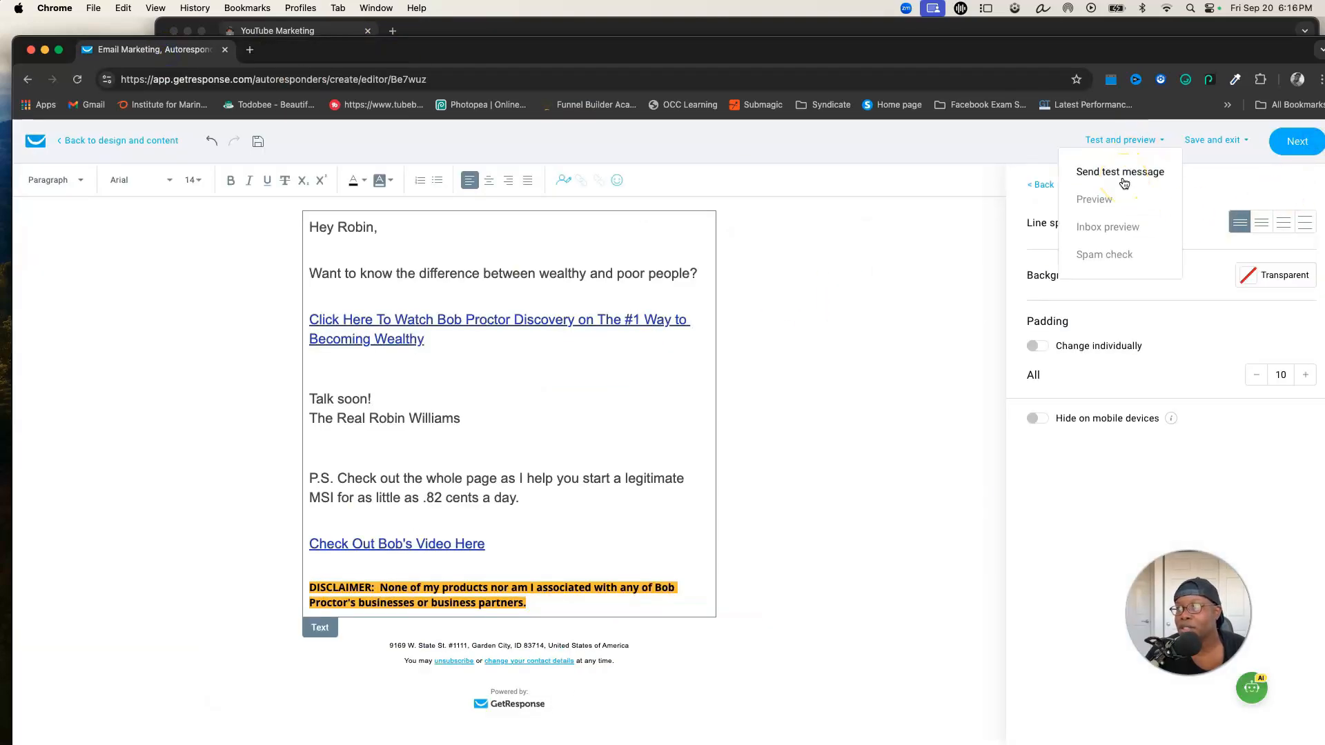
left_click(1124, 176)
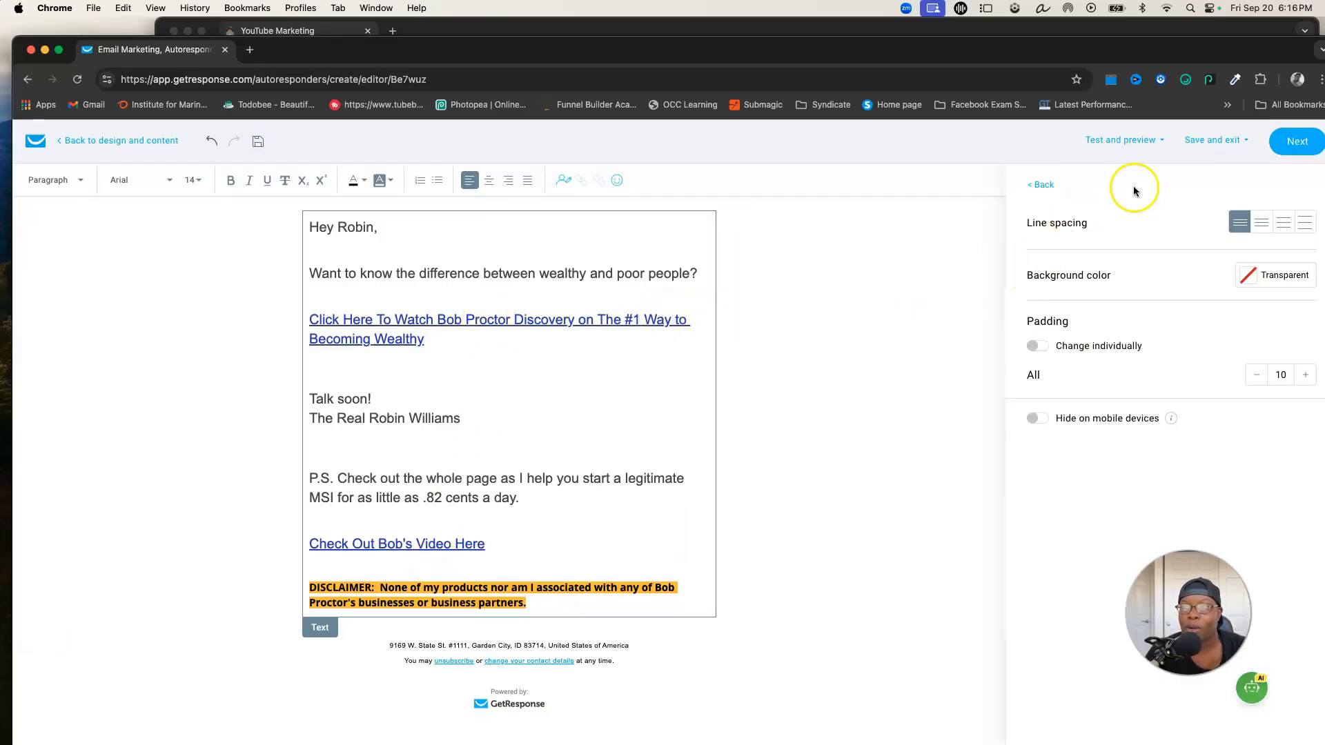
left_click(1301, 142)
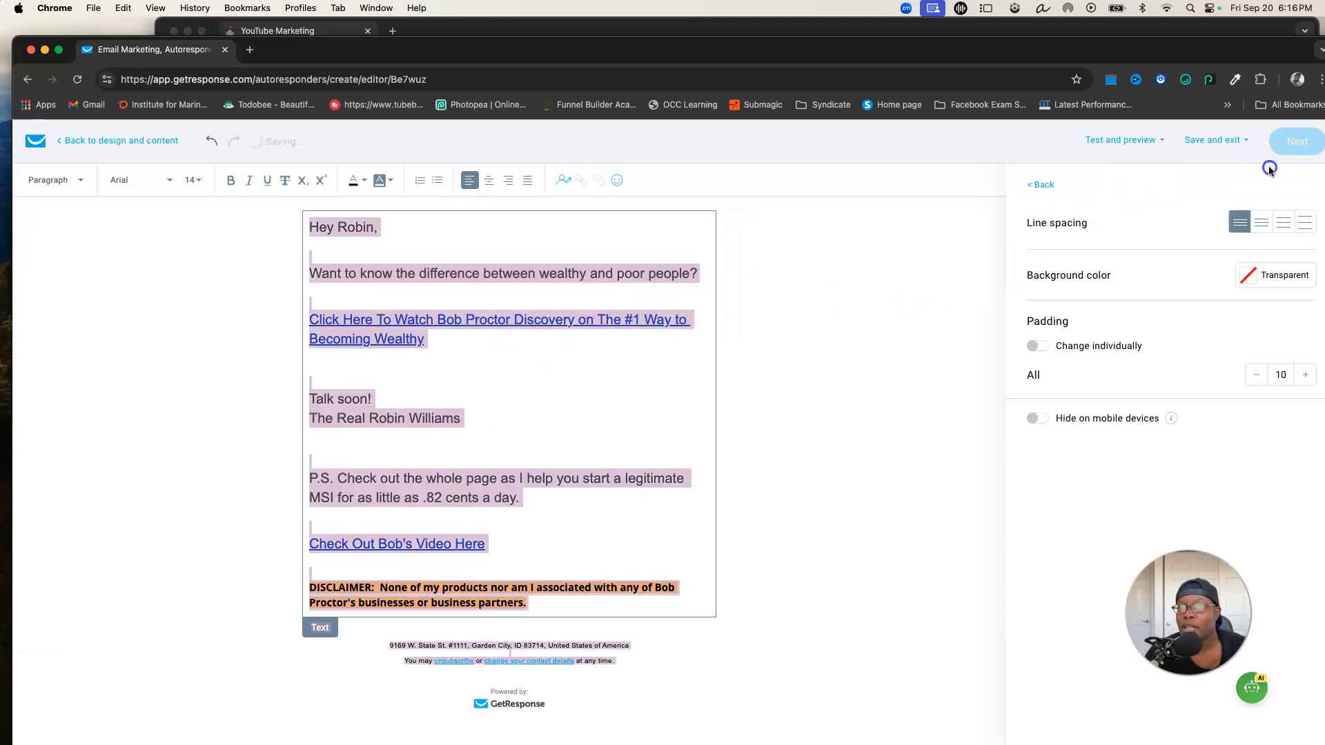
left_click(355, 178)
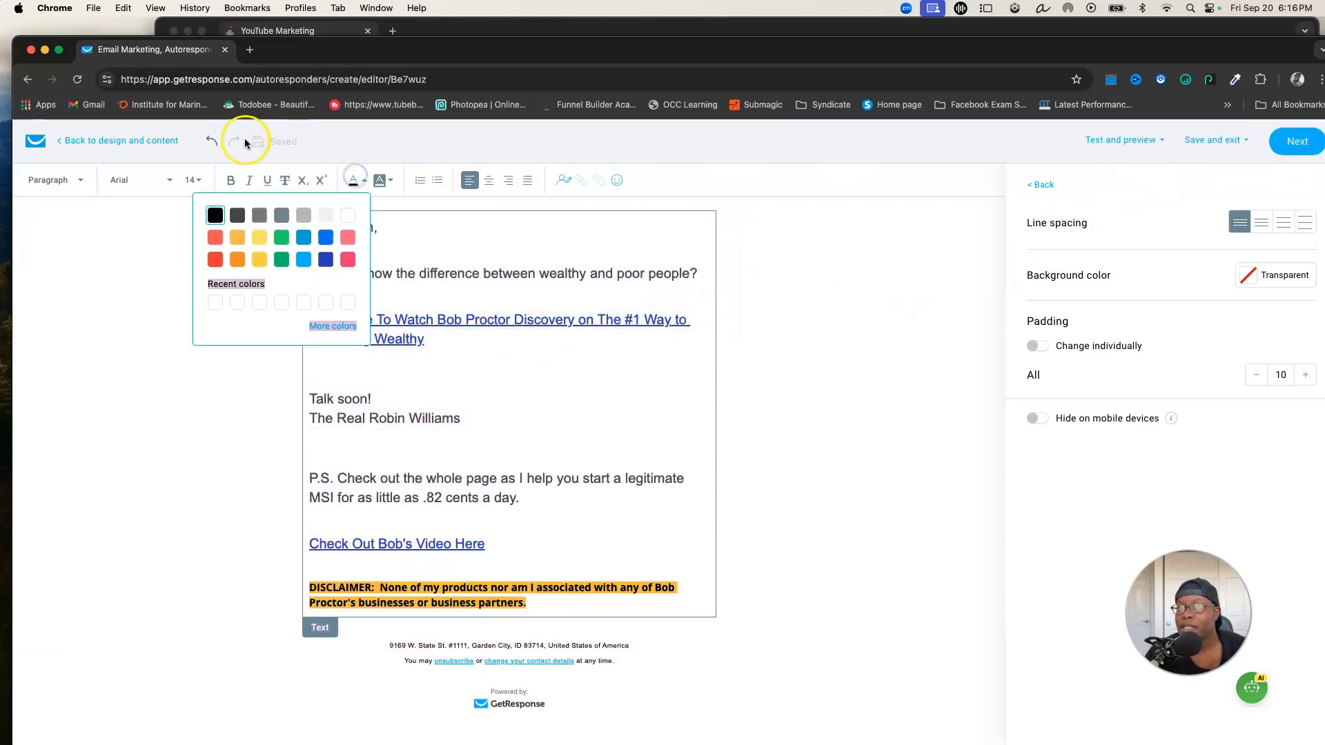
left_click(1299, 143)
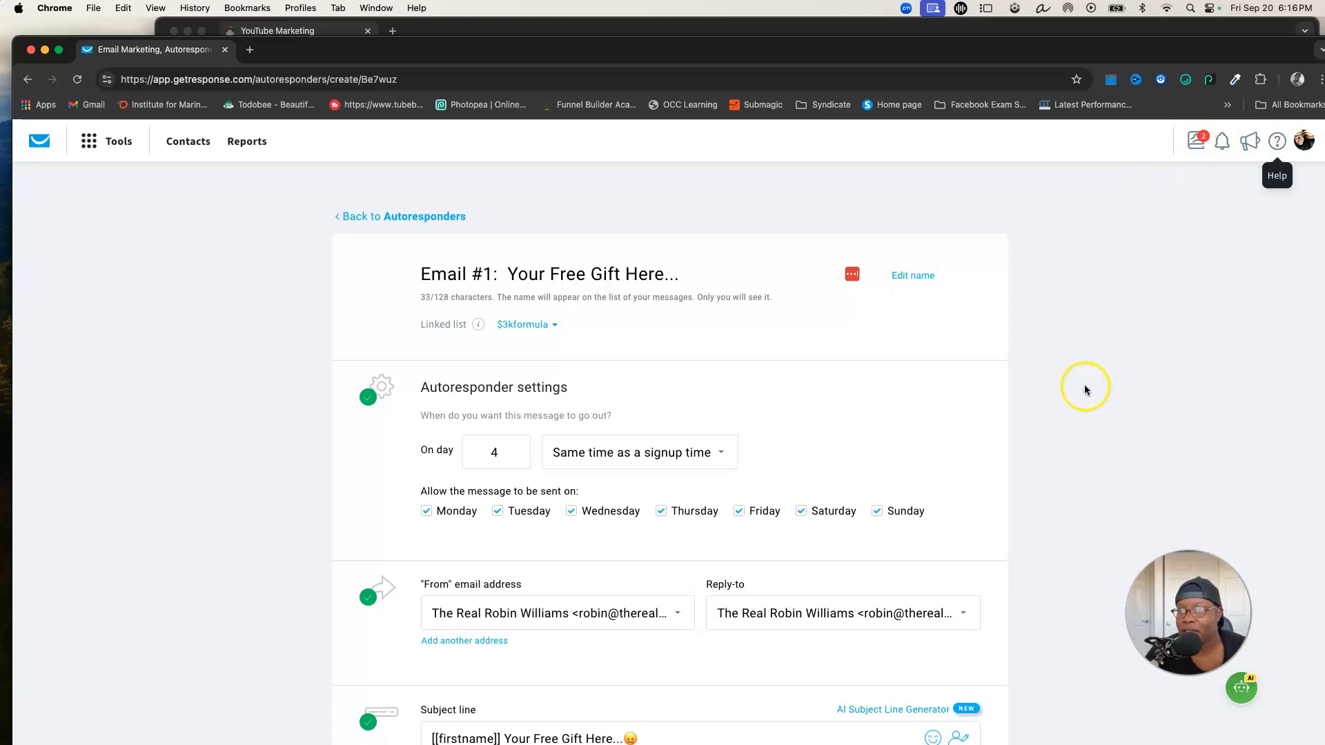
Change the send timing to exactly at 10:00 am on day 4
scroll(913, 373, "down", 1)
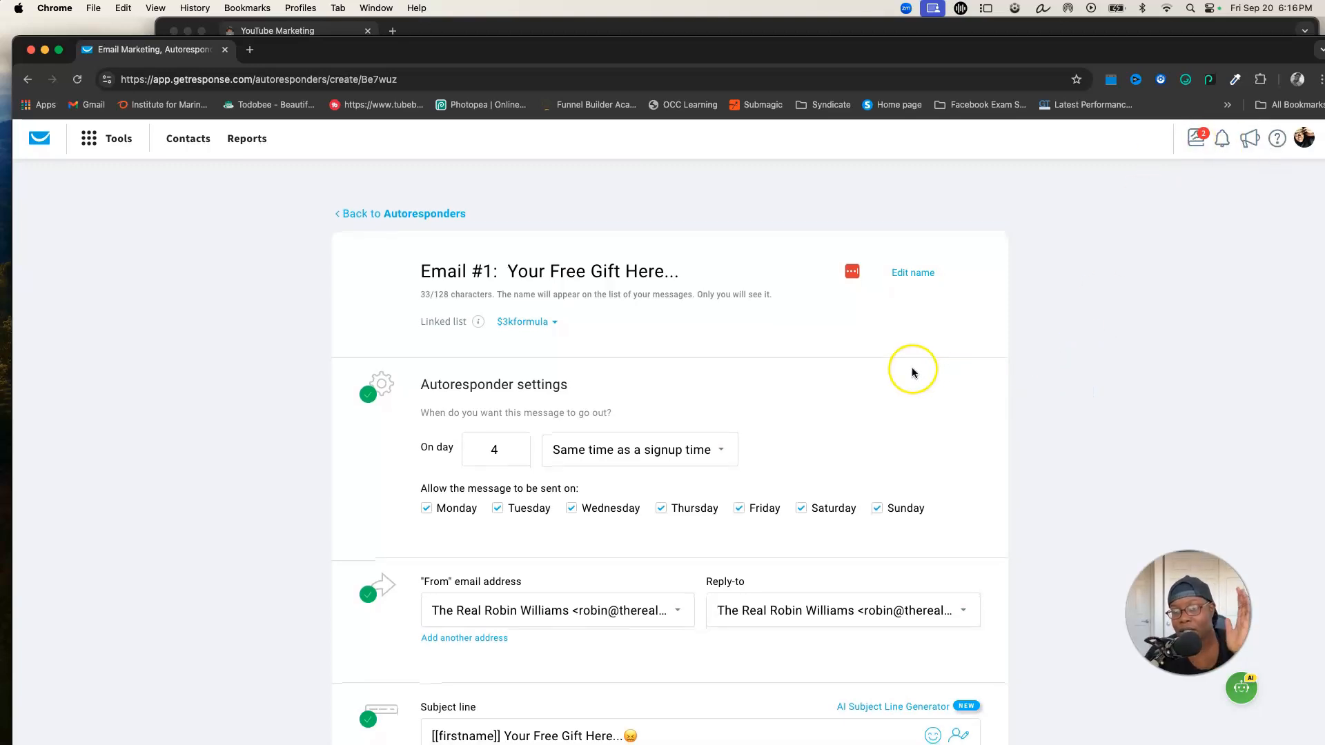
scroll(913, 372, "down", 5)
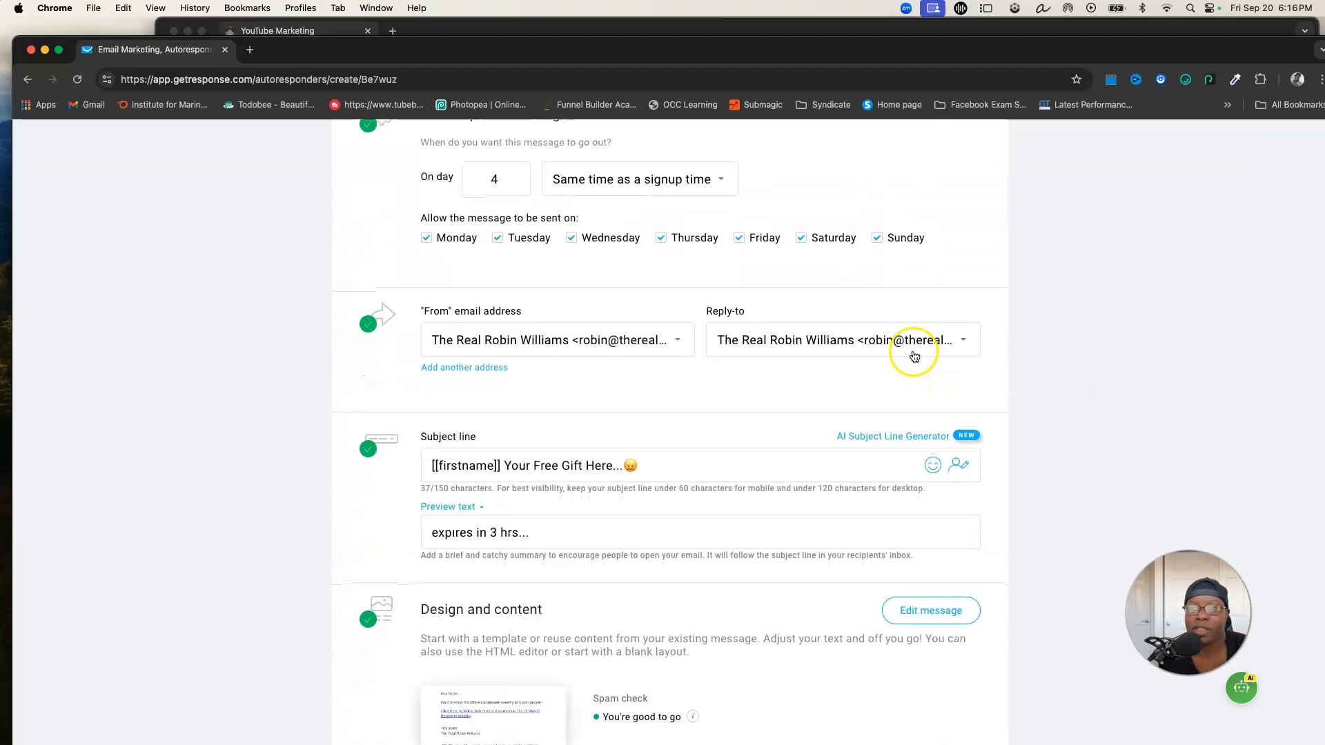
scroll(914, 356, "down", 8)
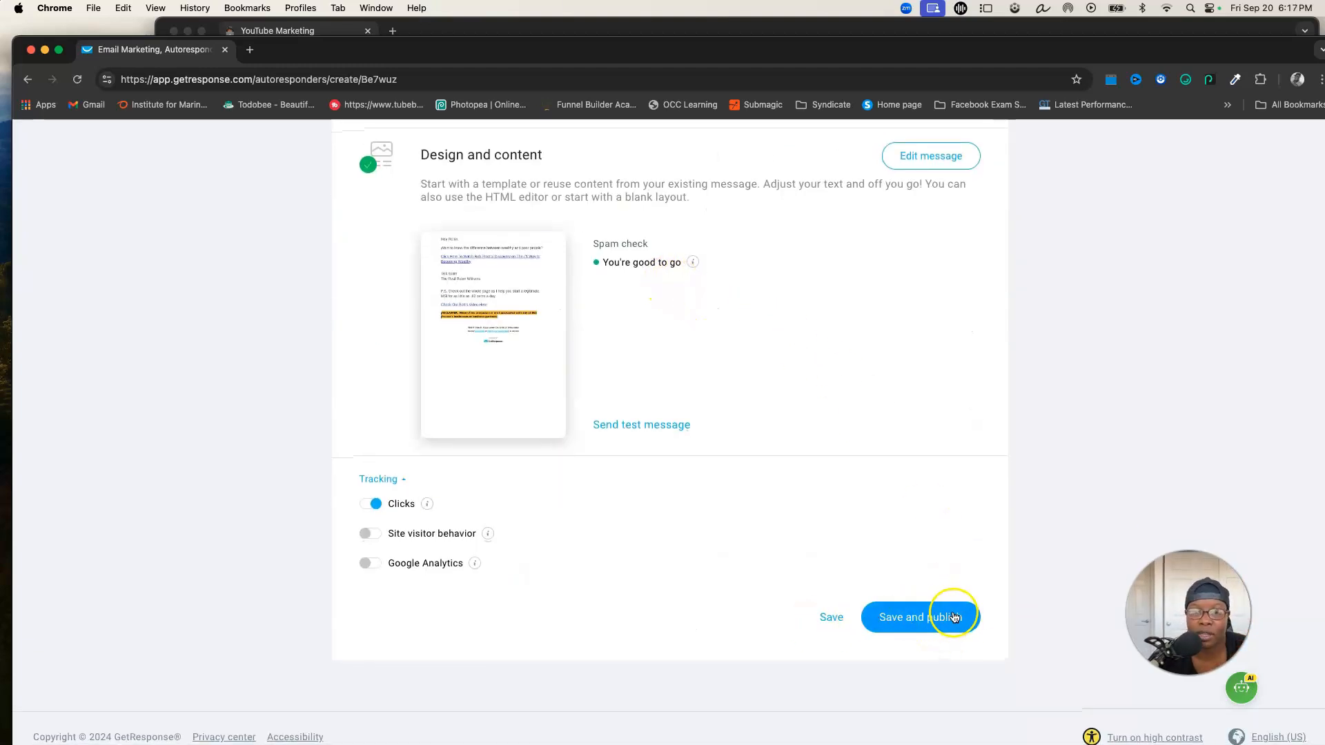
scroll(949, 470, "up", 12)
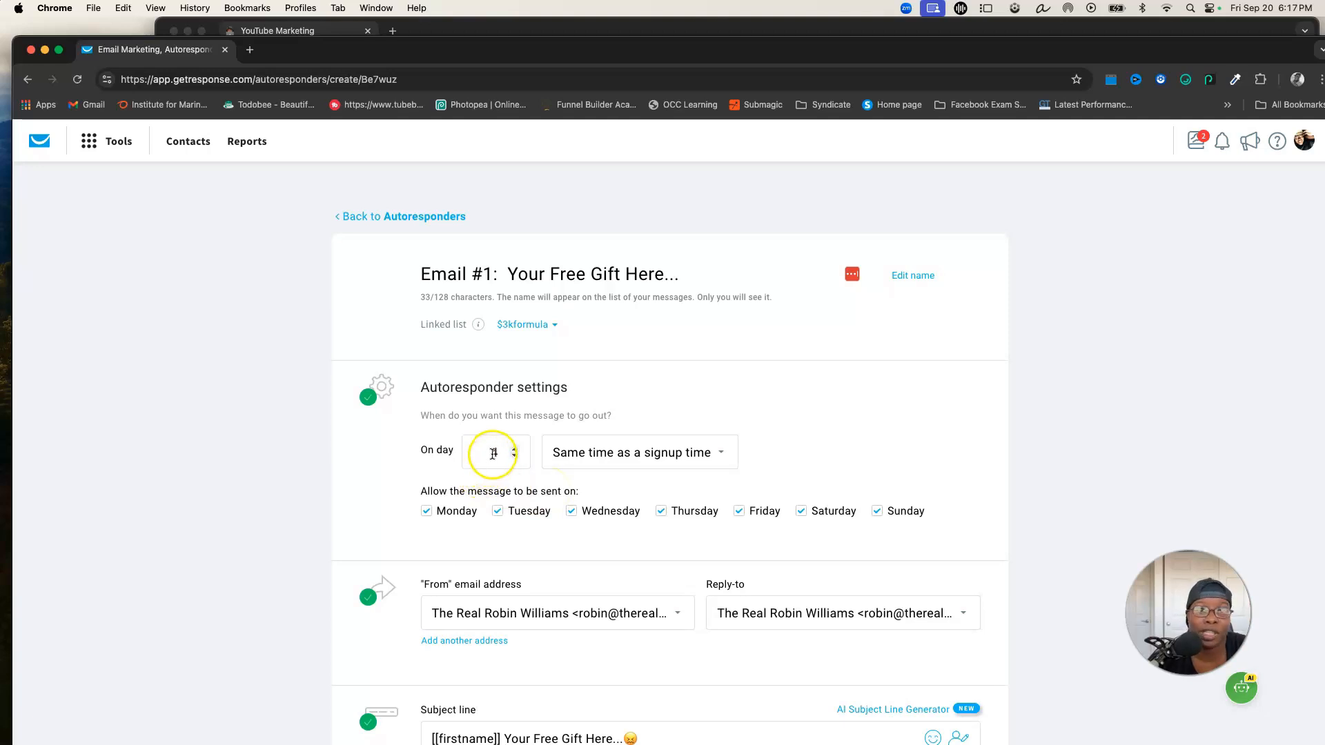
left_click(466, 556)
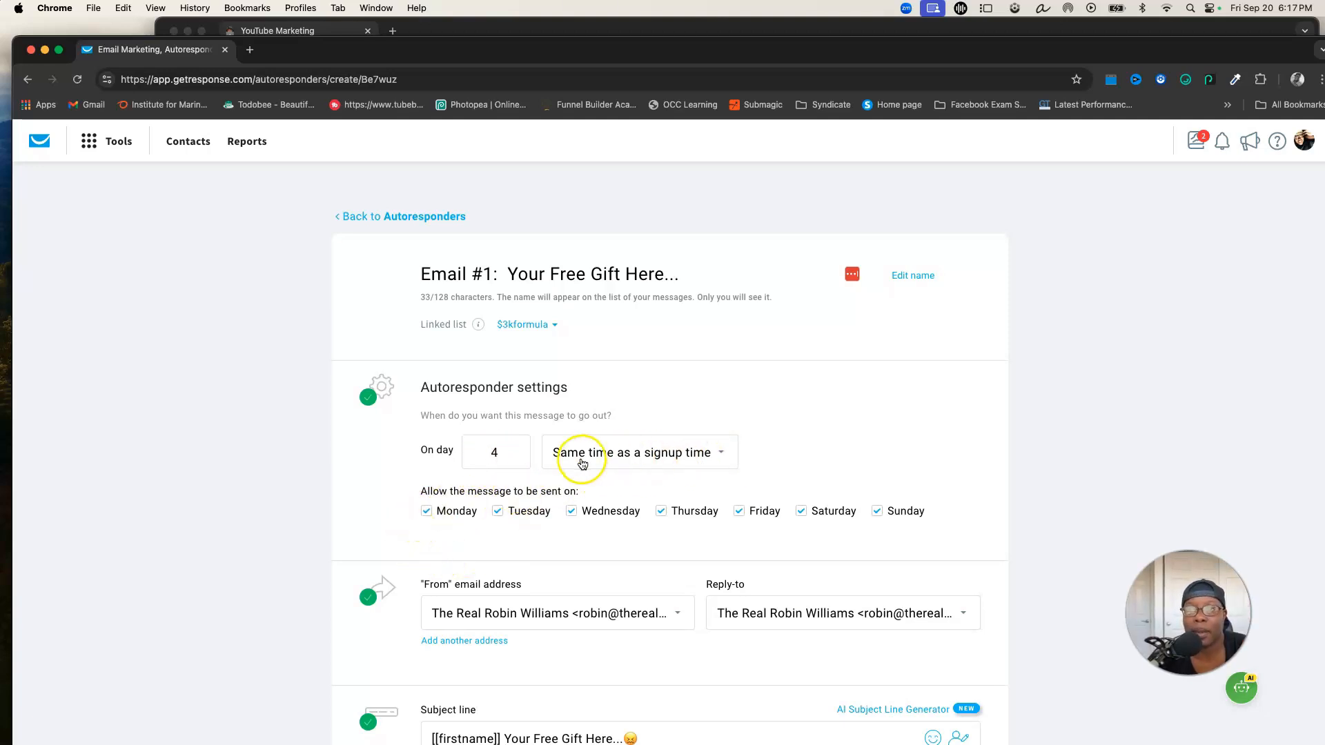
left_click(721, 453)
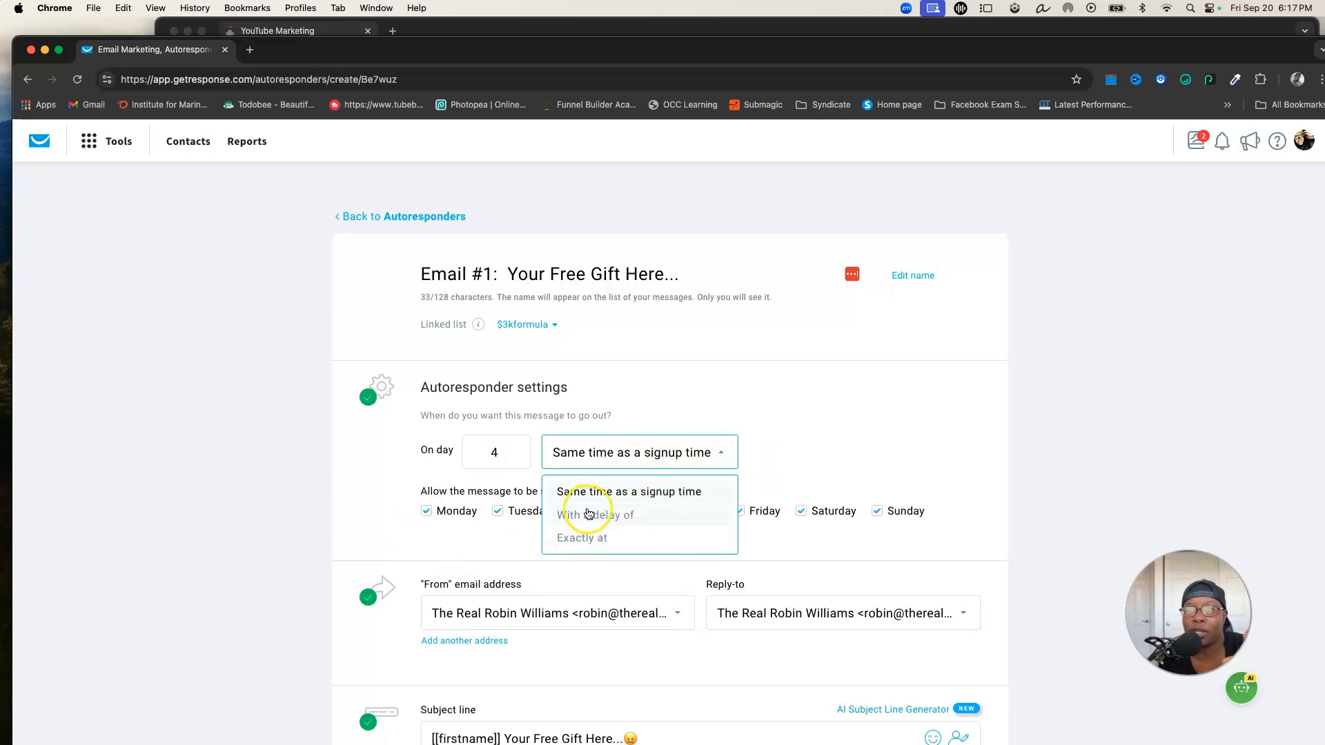
left_click(583, 538)
left_click(666, 465)
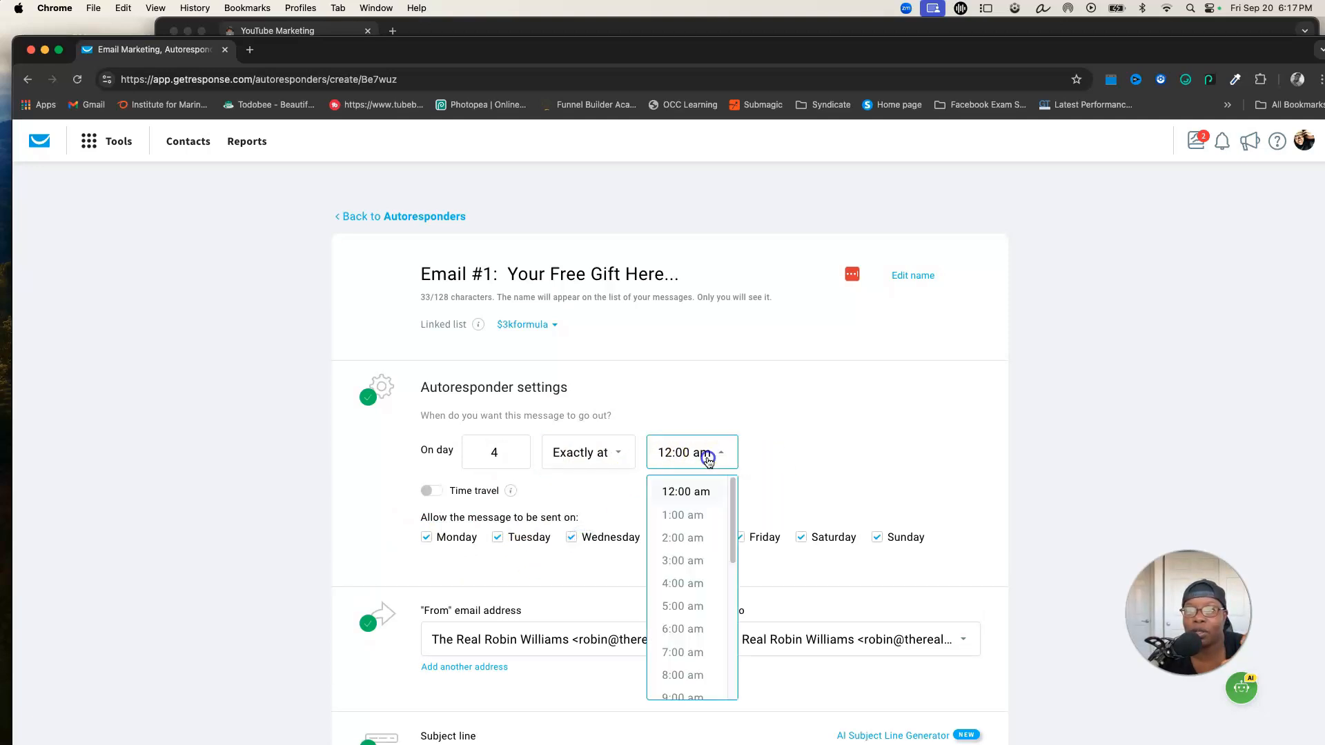
scroll(692, 593, "down", 3)
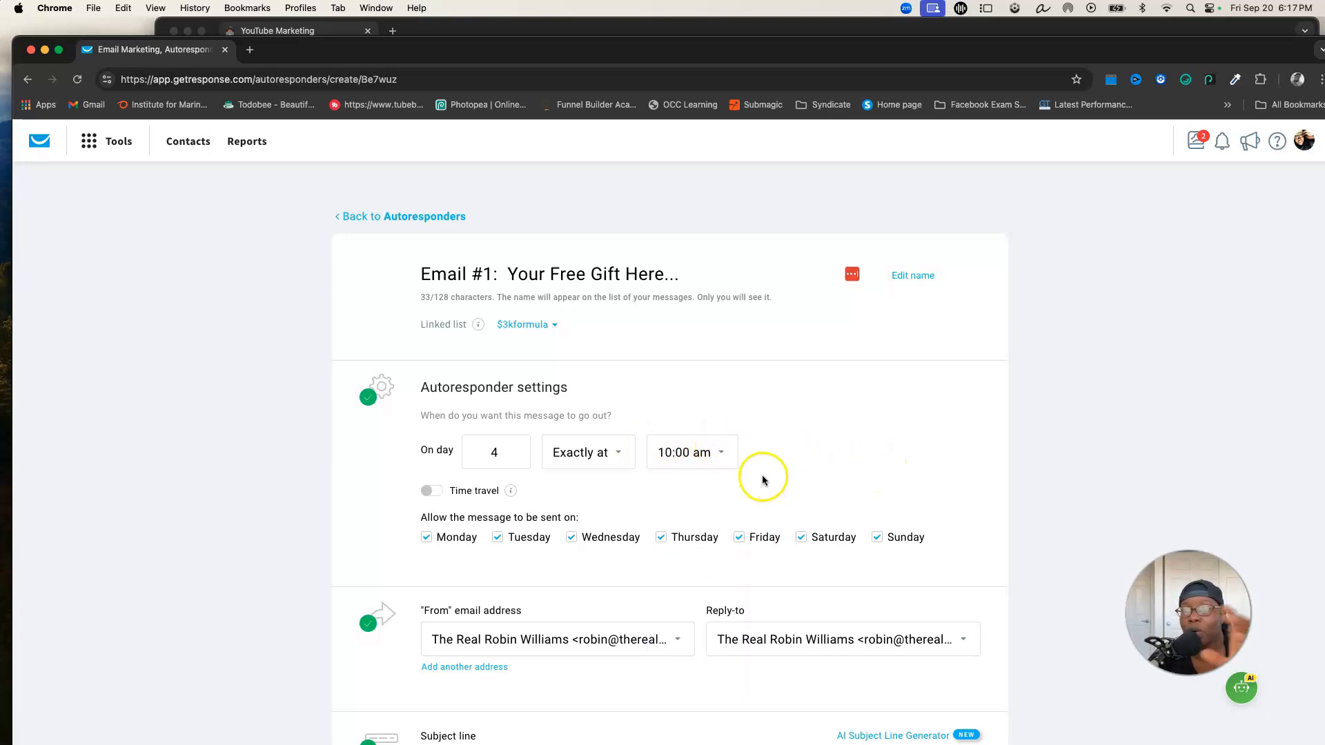
Save and publish the autoresponder, choosing not to send it to contacts further along the cycle
scroll(859, 442, "down", 5)
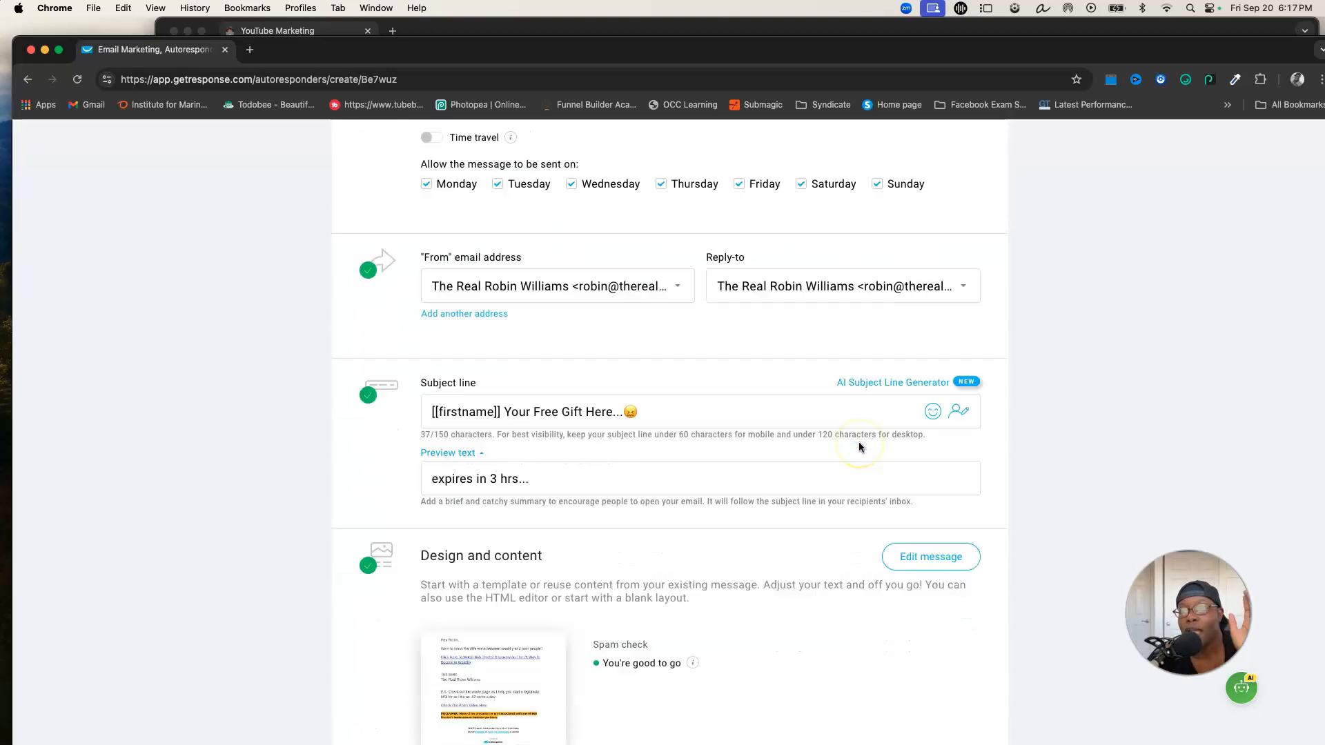
scroll(858, 446, "down", 6)
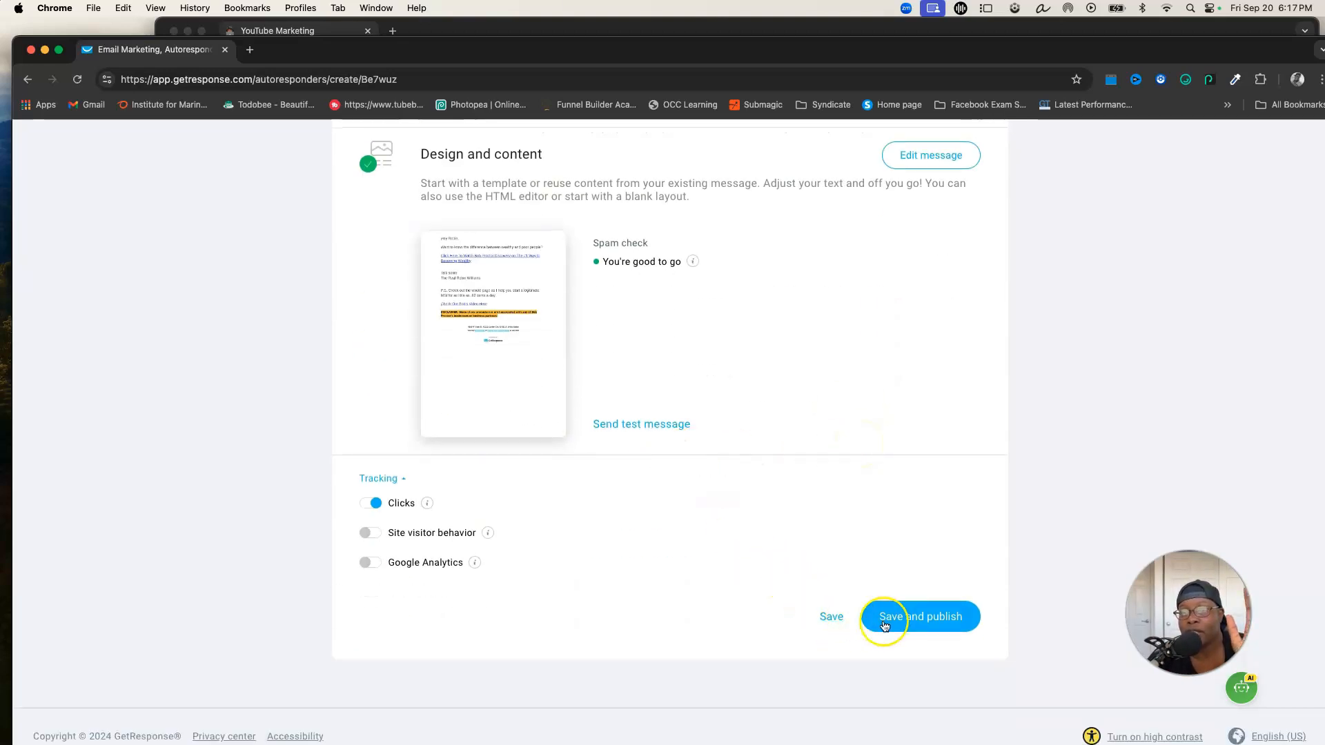
left_click(897, 623)
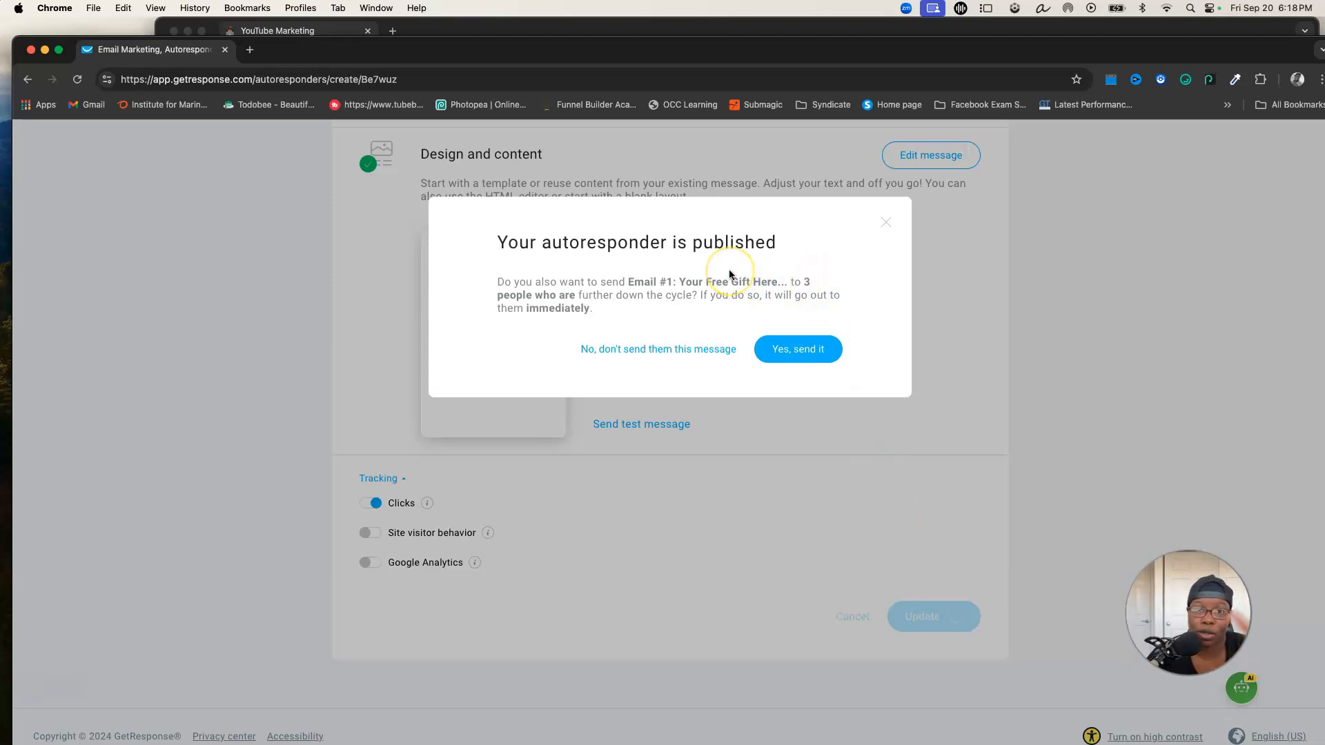
left_click(641, 352)
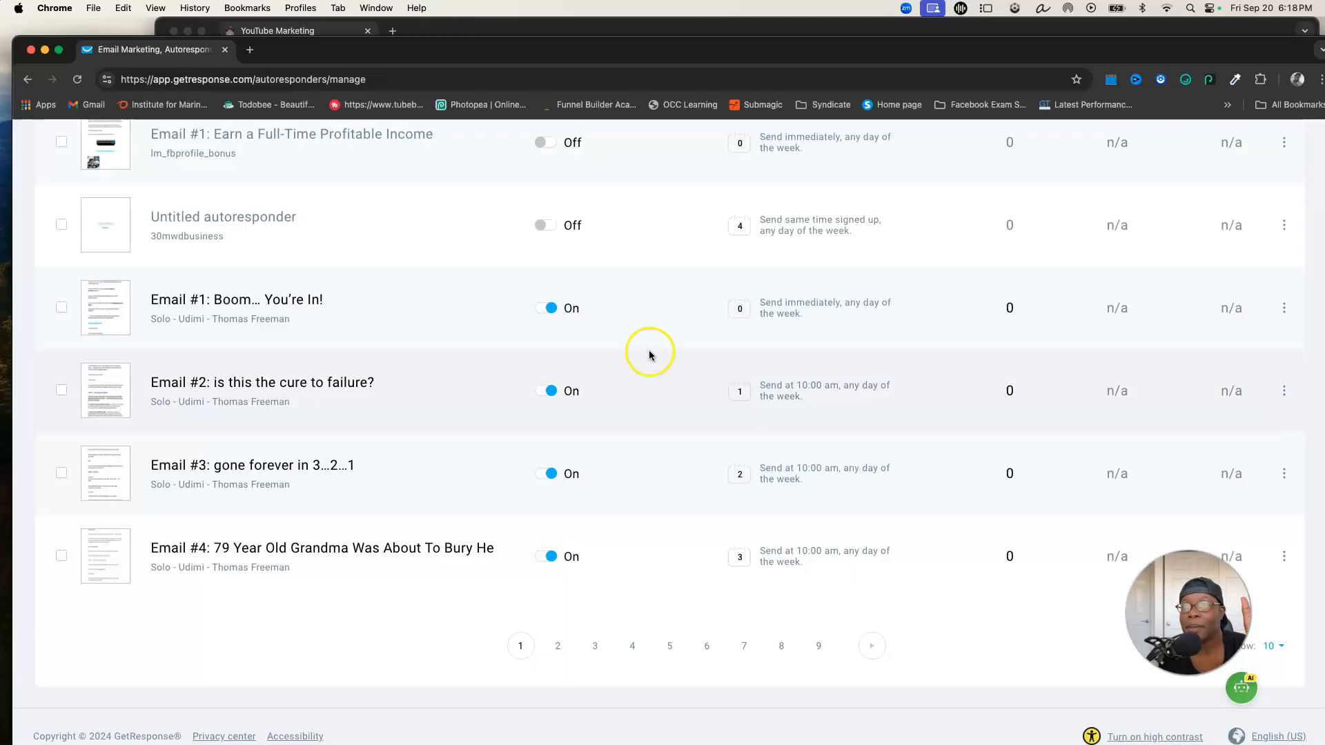
Filter the autoresponder list to show only the $3kformula list
scroll(819, 433, "up", 5)
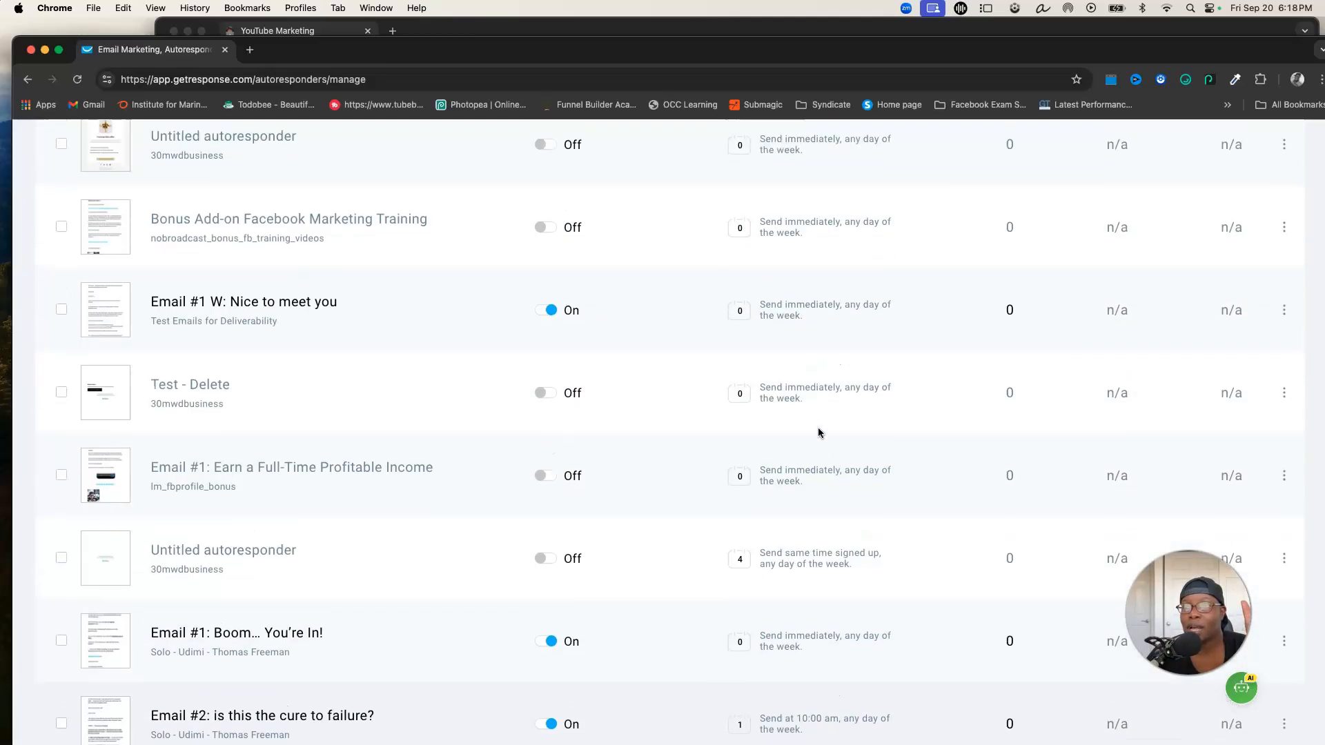
scroll(819, 431, "up", 4)
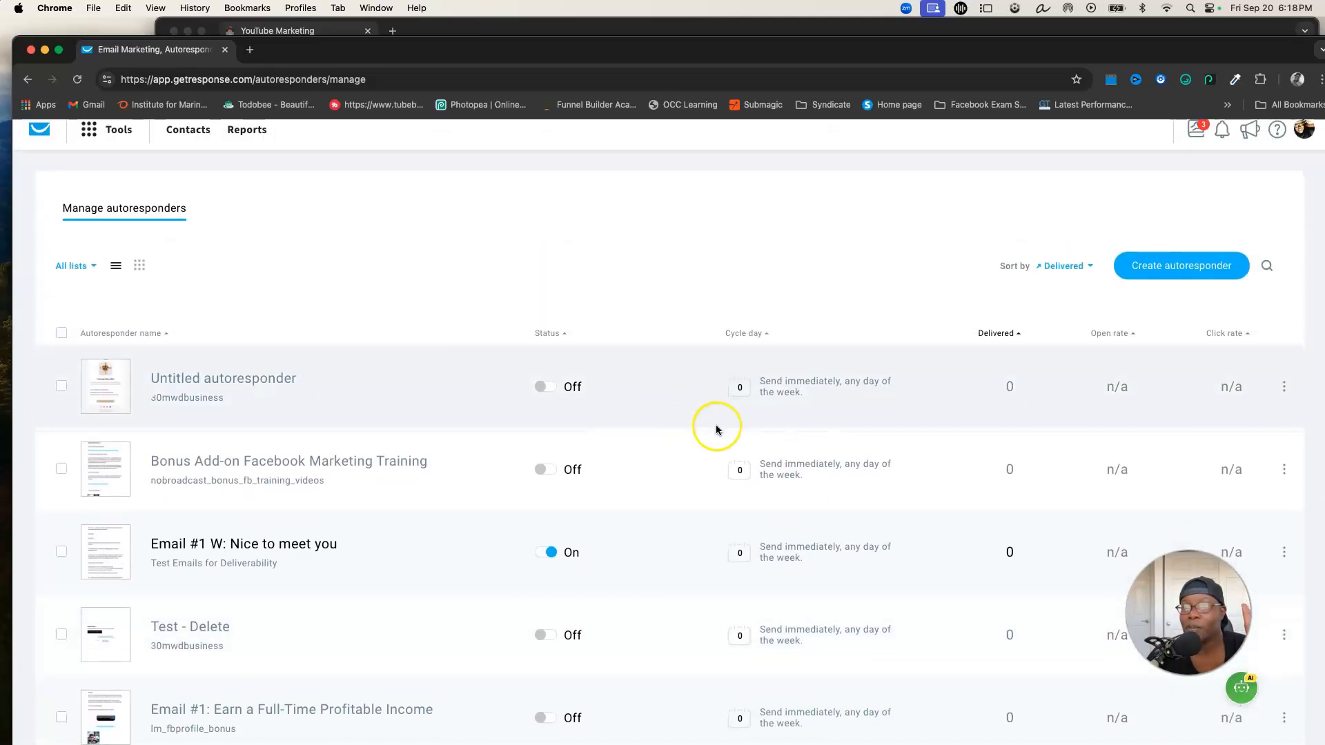
scroll(718, 429, "down", 1)
left_click(82, 251)
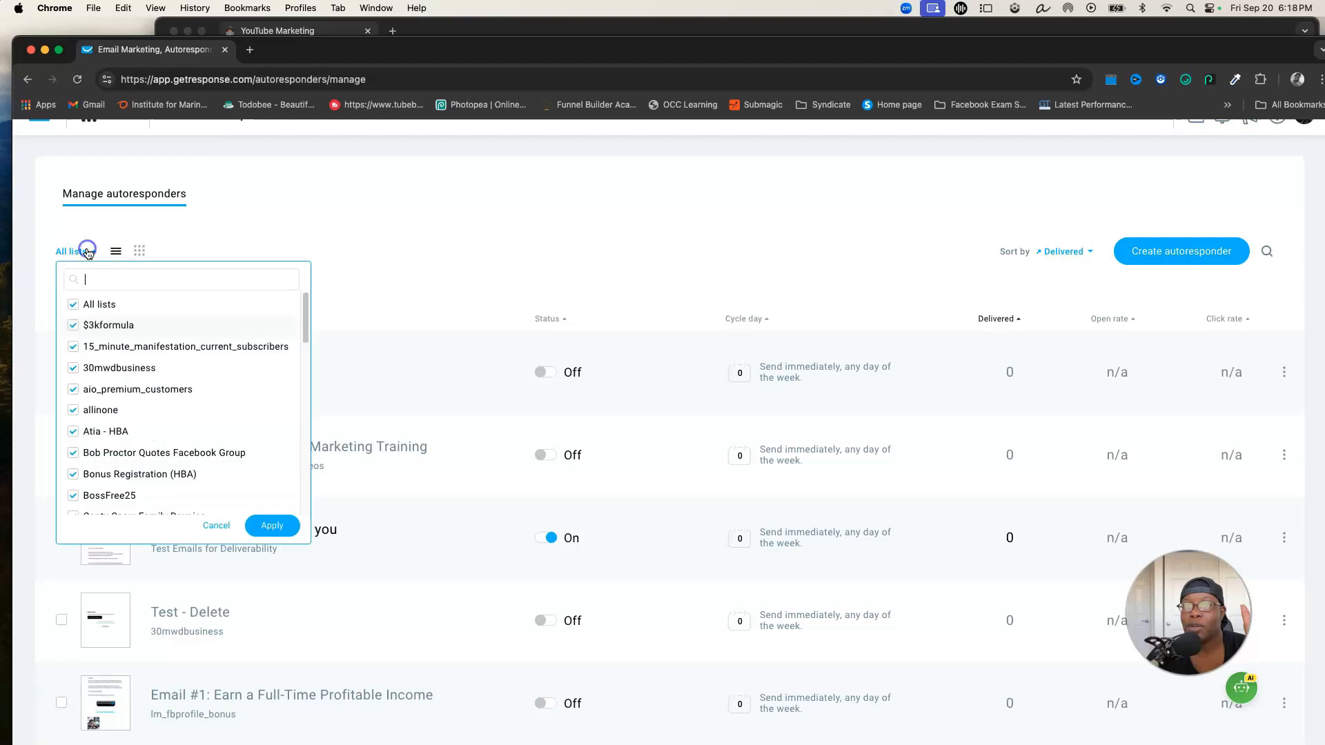
left_click(74, 305)
left_click(73, 325)
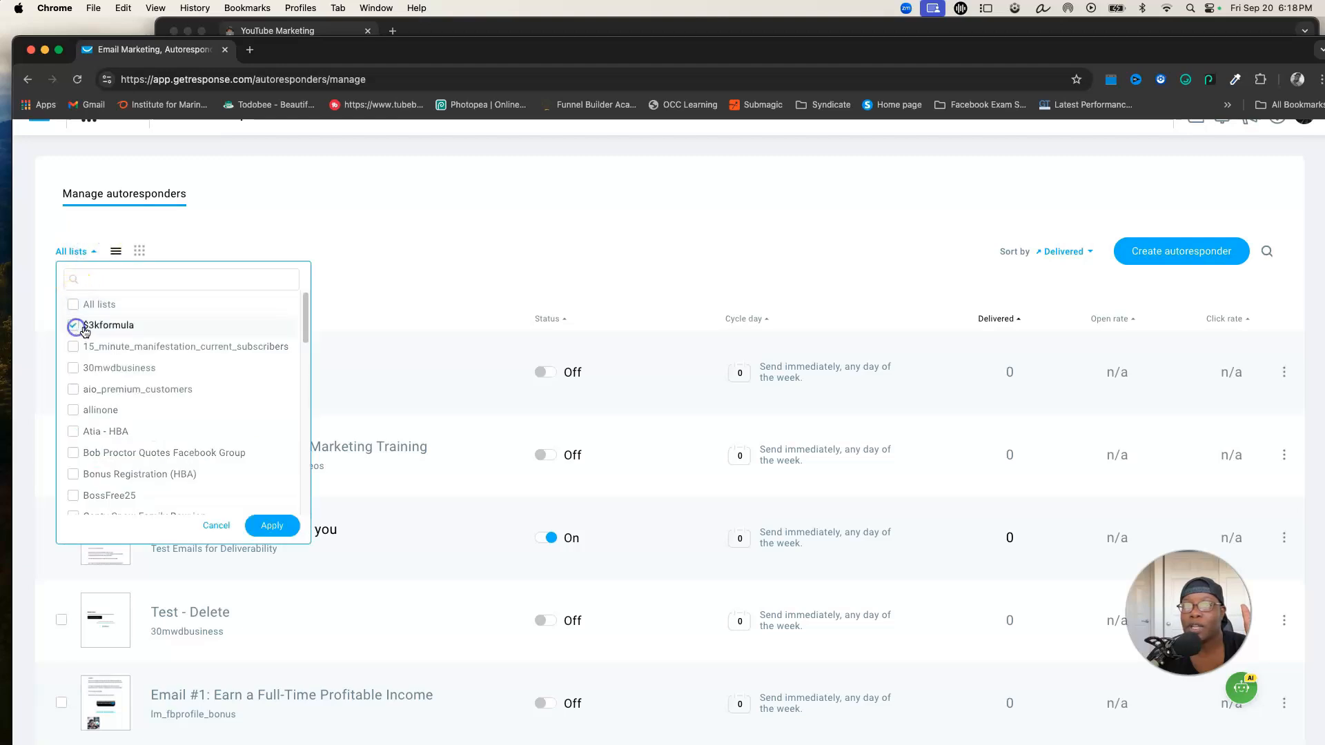
left_click(273, 526)
scroll(754, 517, "down", 2)
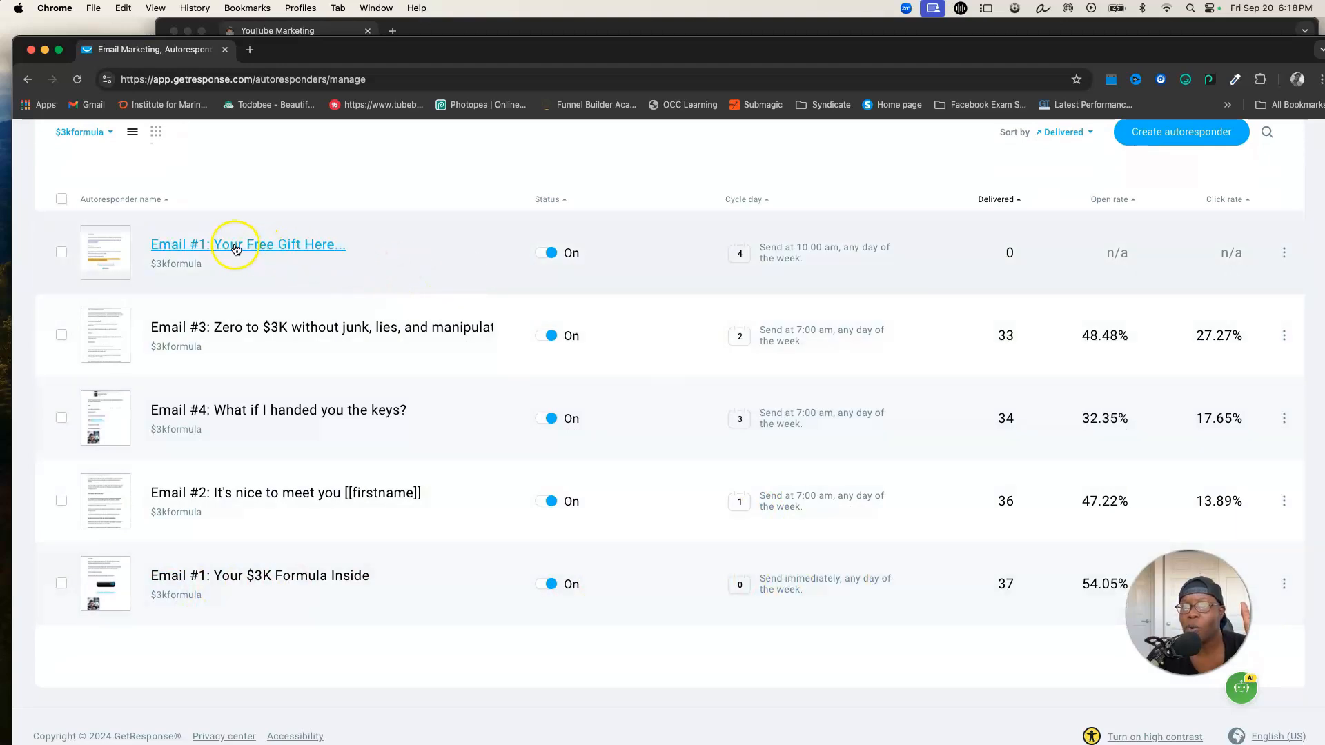
Duplicate the 'Email #1: Your Free Gift Here...' autoresponder
left_click(1282, 254)
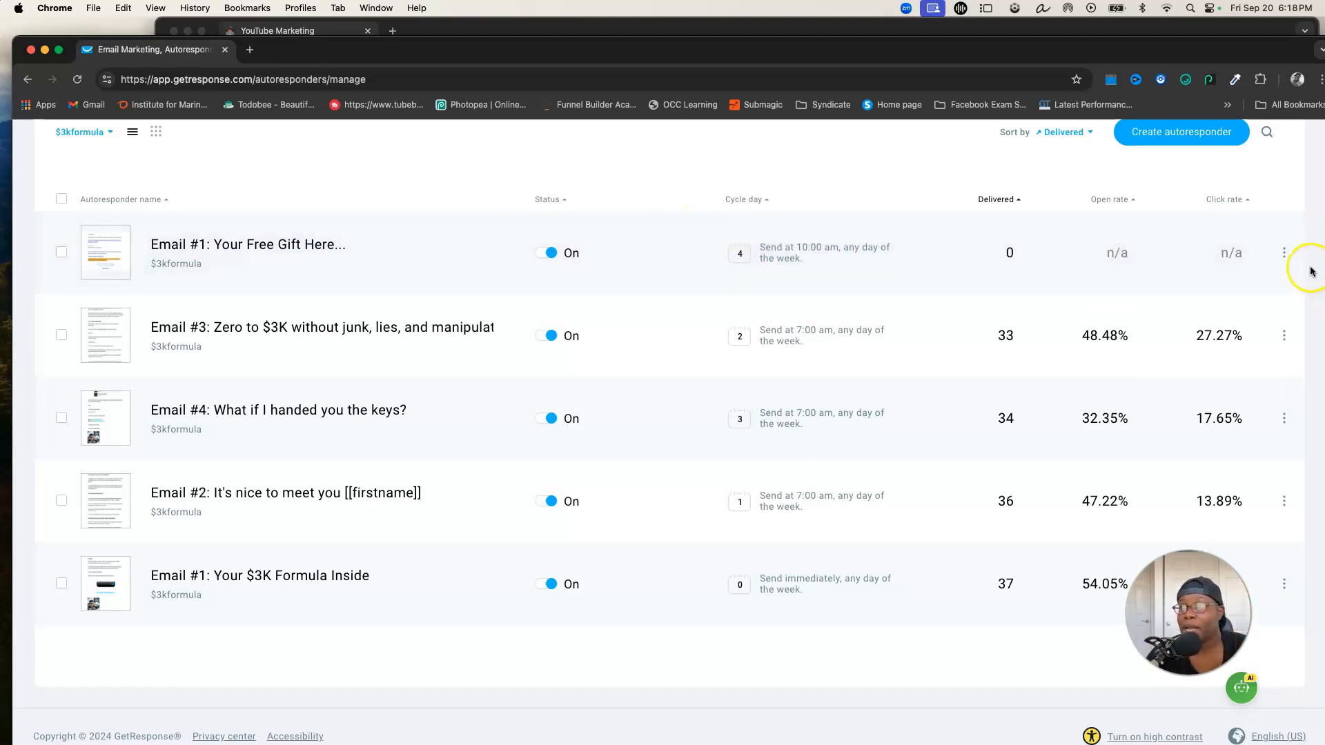
left_click(1284, 253)
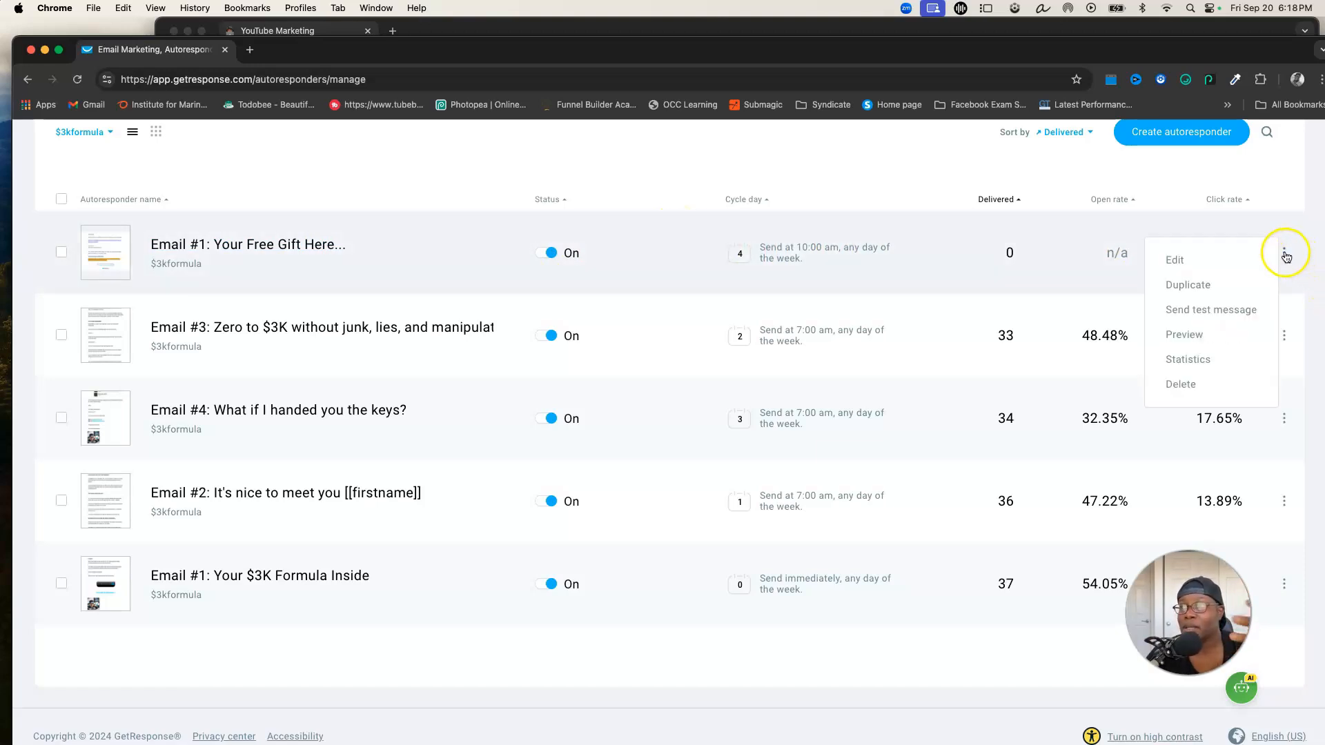
left_click(1203, 286)
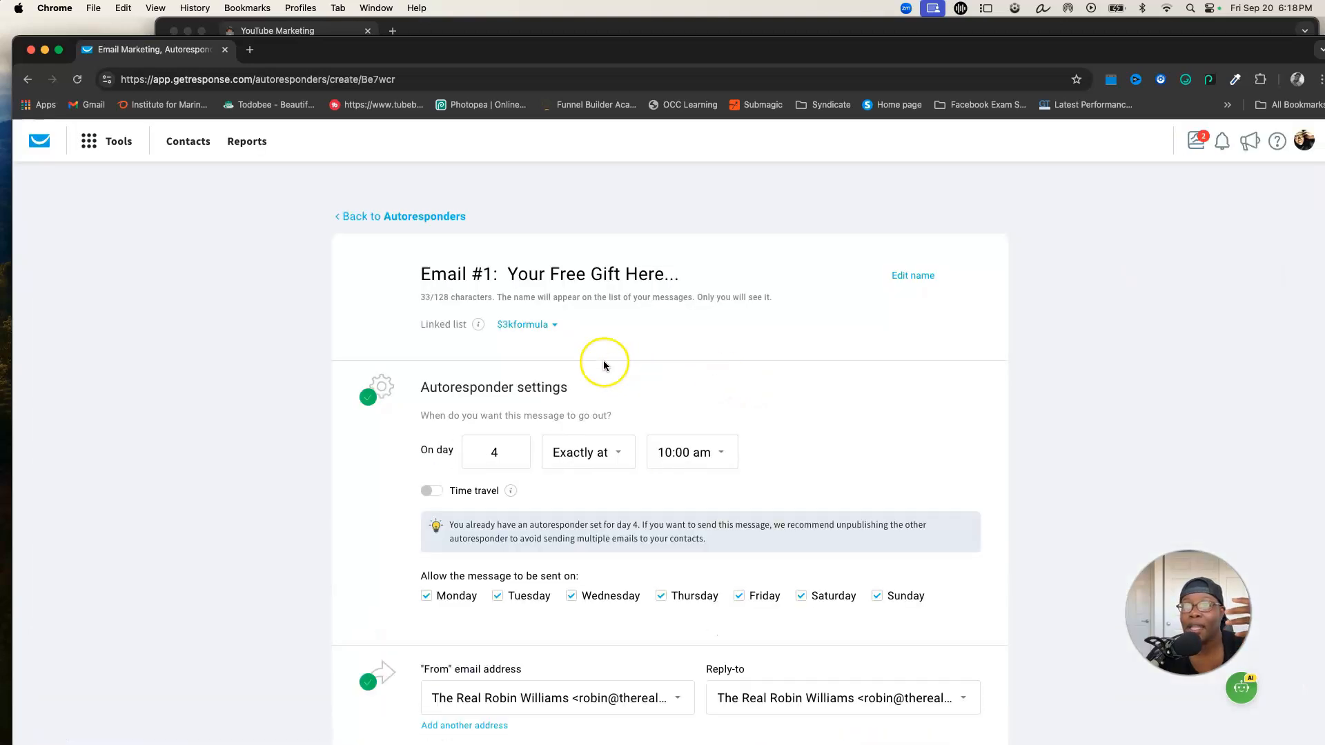